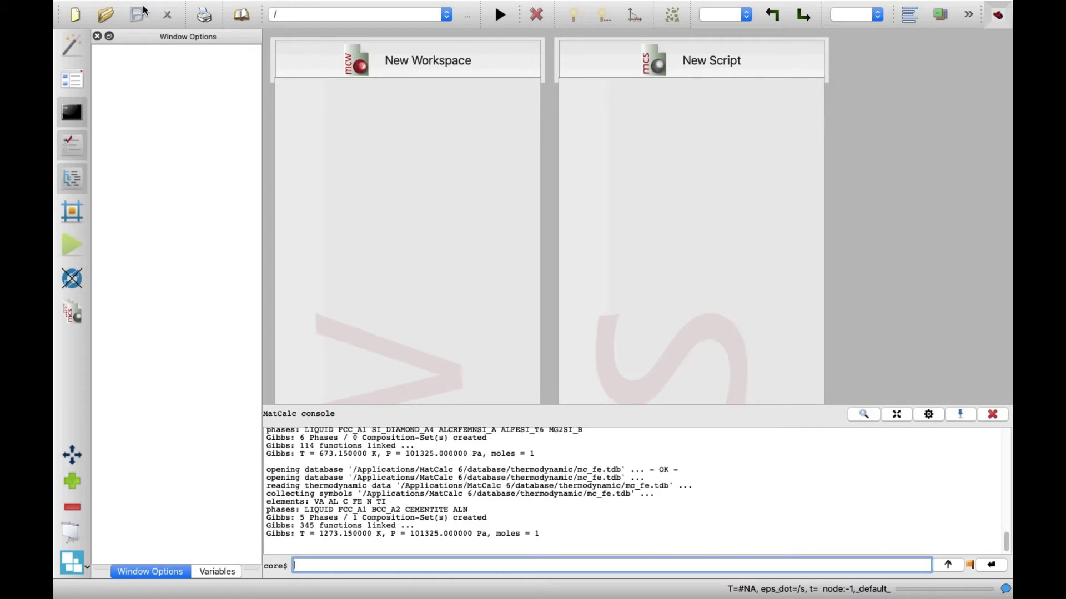
Create a new file, keeping 'MatCalc workspace' as its file type.
click(137, 8)
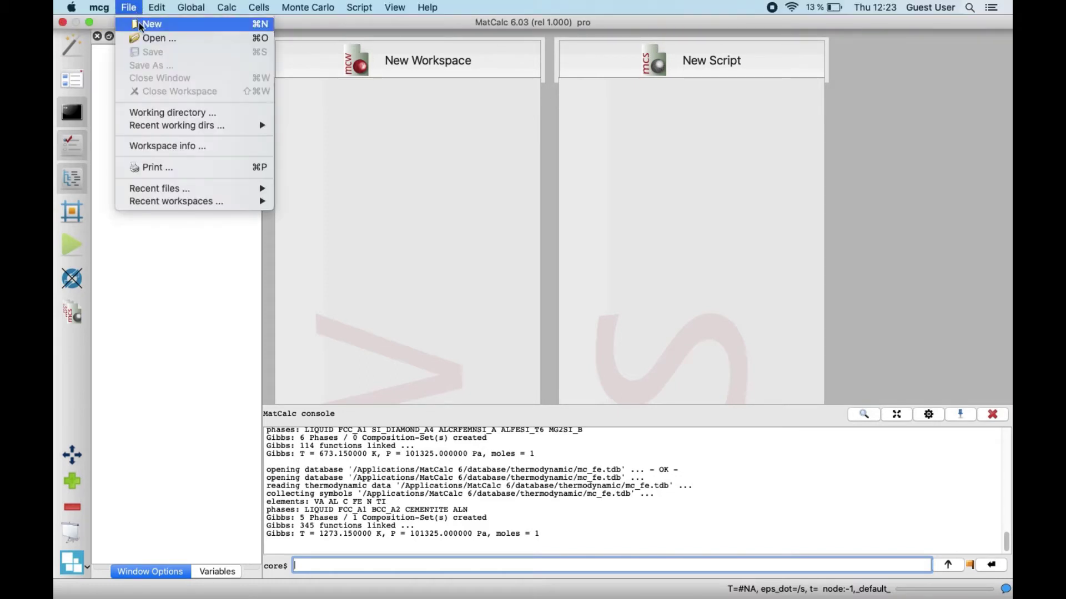
click(140, 25)
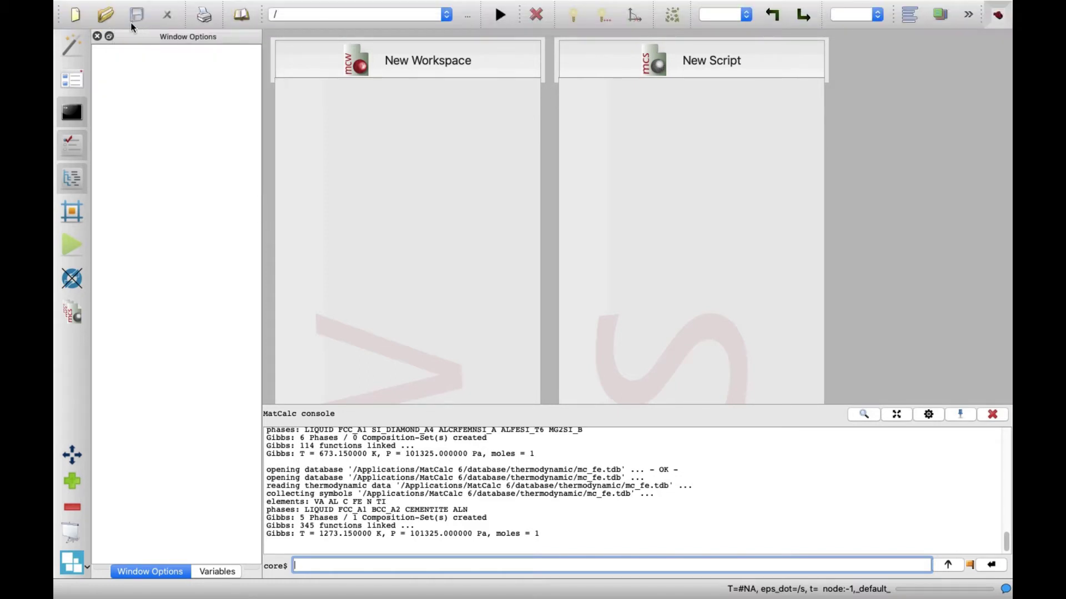
click(76, 16)
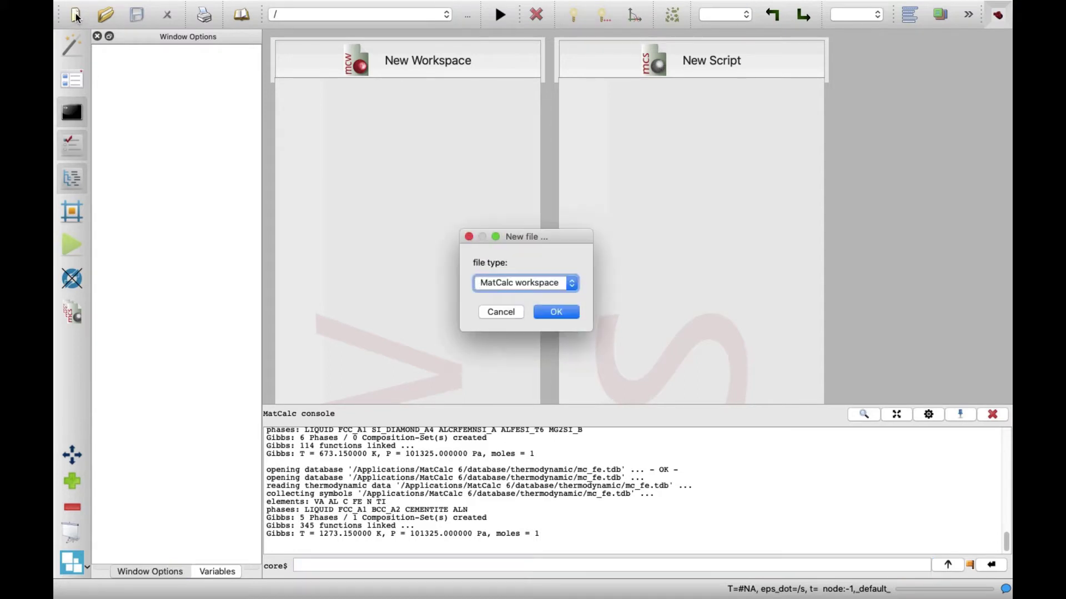
click(566, 284)
click(559, 282)
click(560, 311)
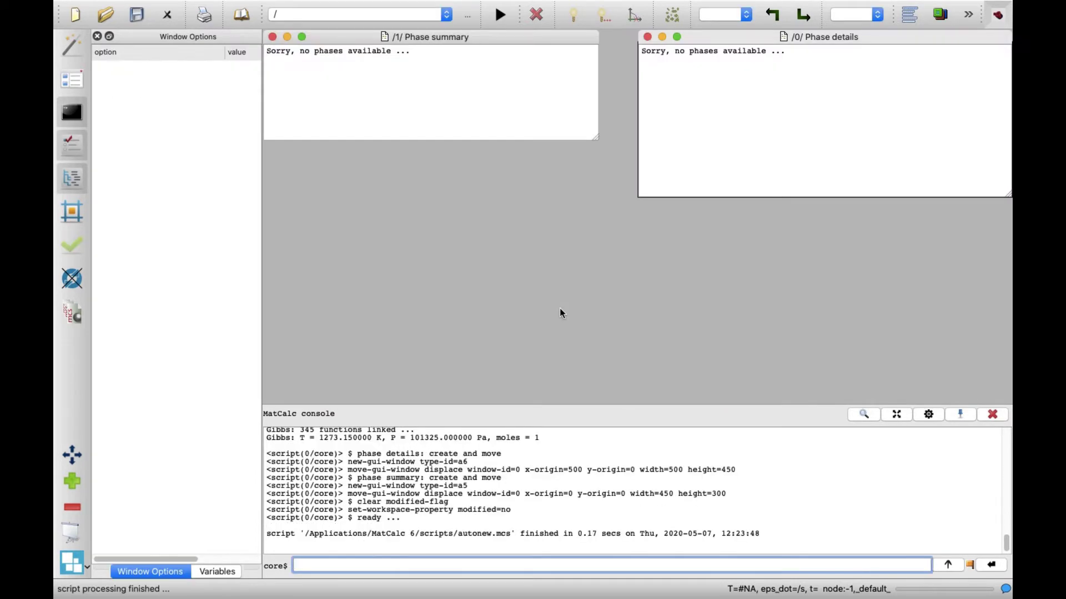
Replace the mc_fe.tdb database with mc_al.tdb and select FE as an element.
click(191, 7)
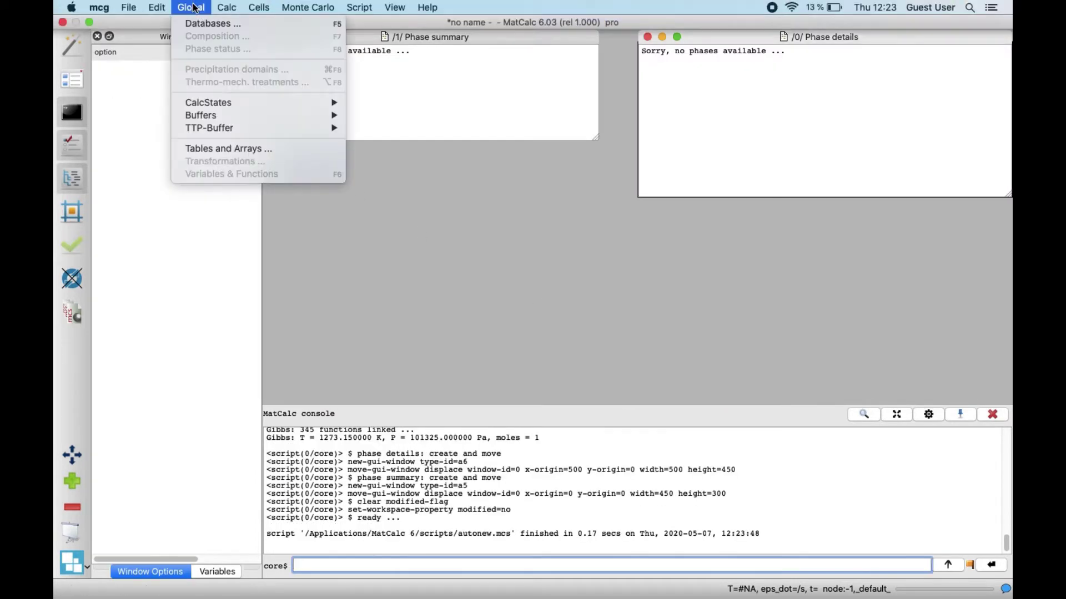
click(250, 22)
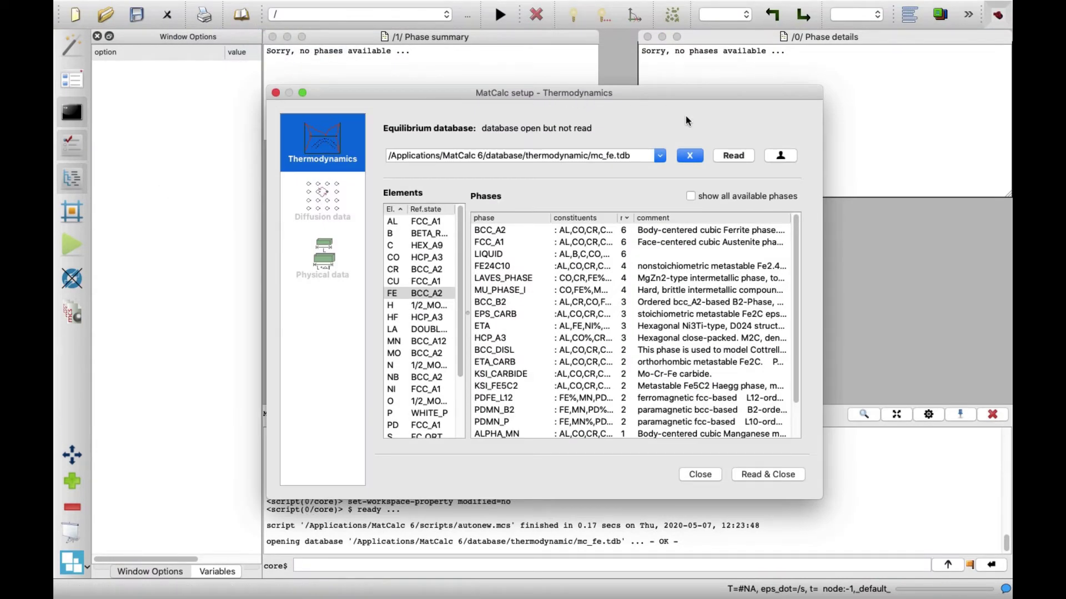
click(689, 156)
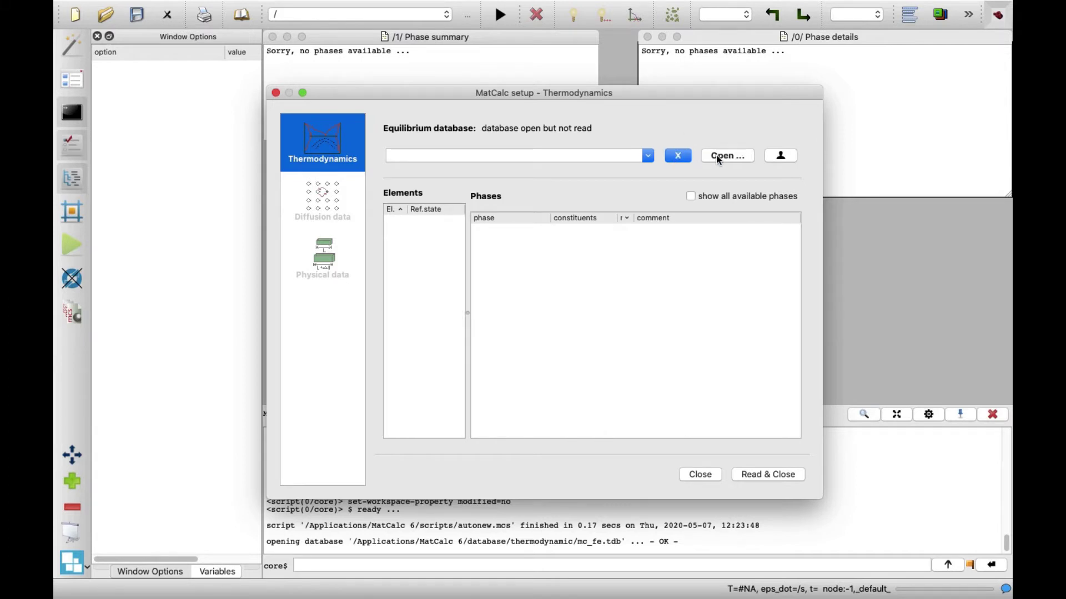
click(718, 158)
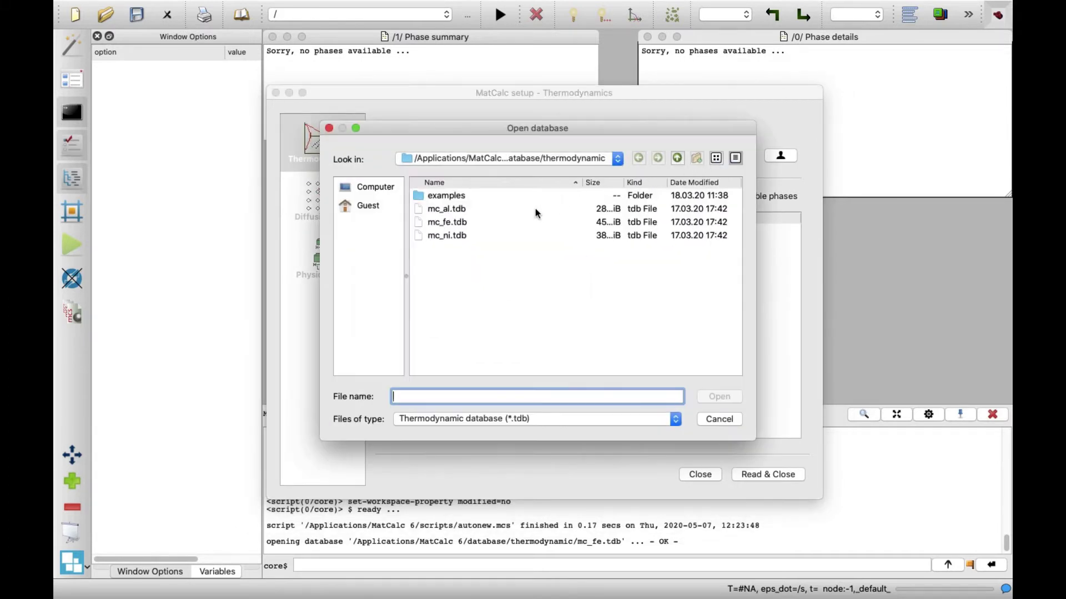
click(535, 210)
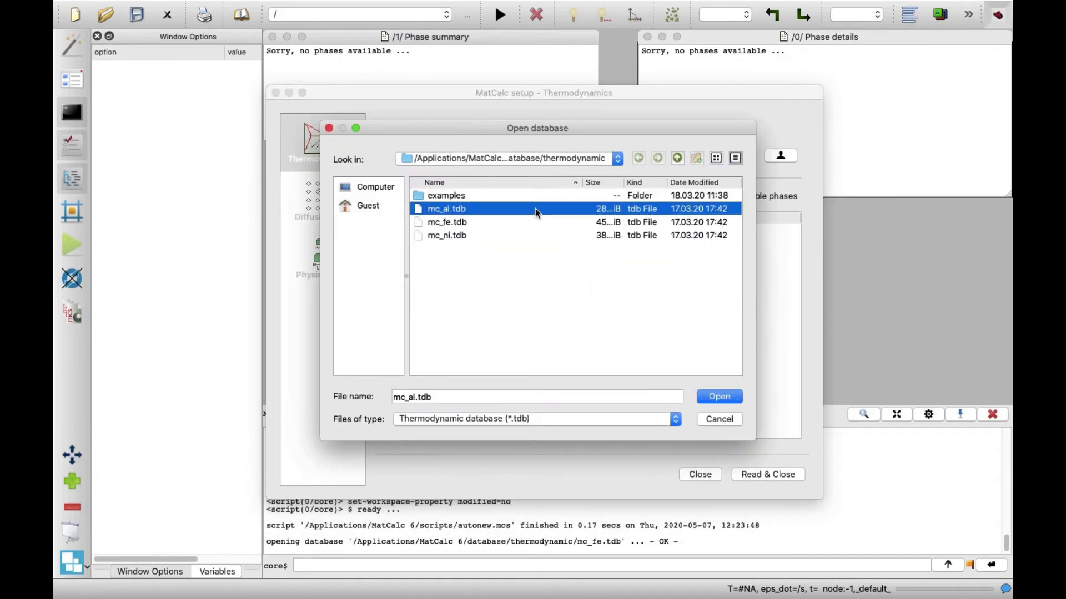
click(702, 396)
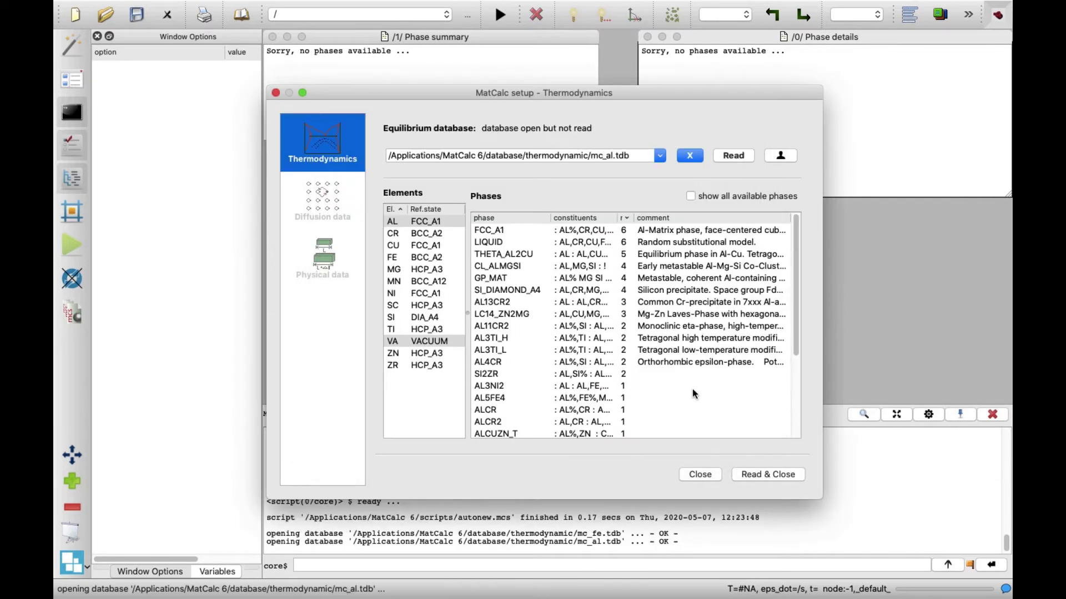
click(451, 258)
Add MG, MN and SI to the selected elements.
click(448, 268)
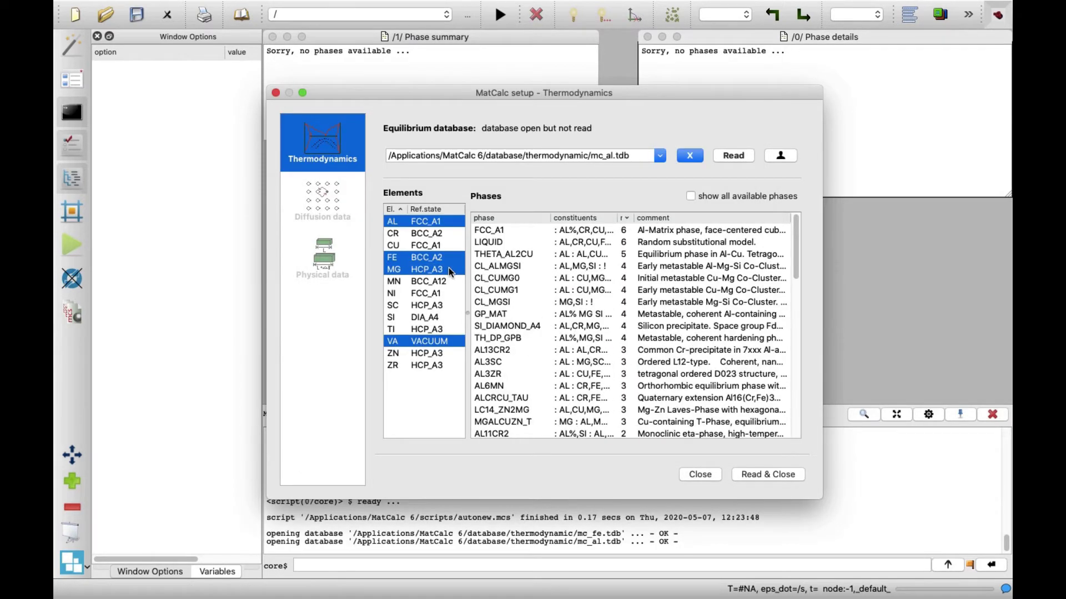
click(449, 278)
click(442, 317)
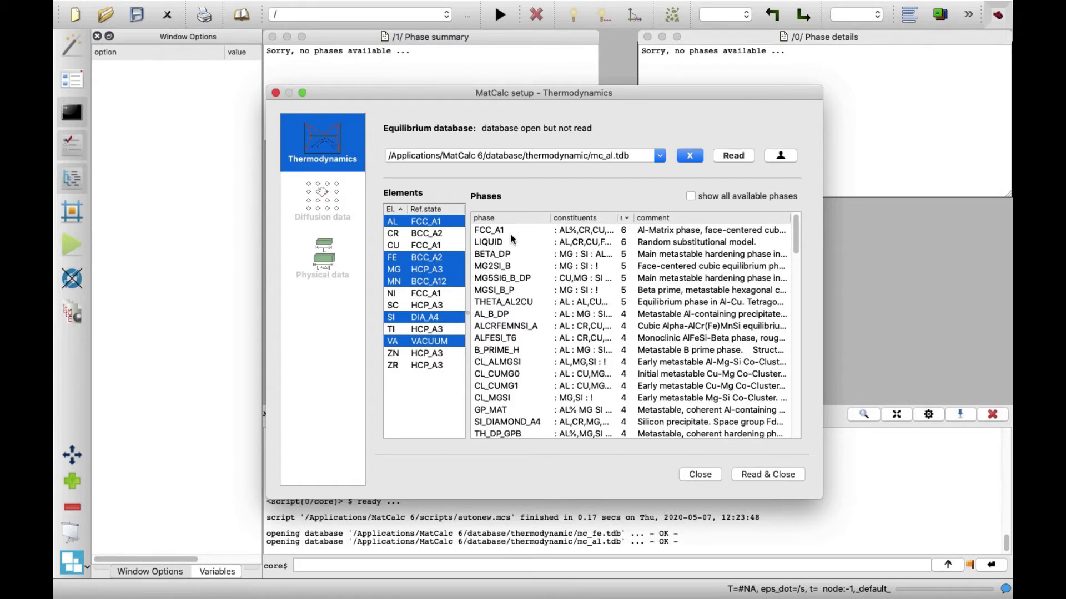
Select phases FCC_A1, LIQUID, MG2SI_B, SI_DIAMOND_A4, ALCRFEMNSI_A and ALFESI_T6.
click(529, 229)
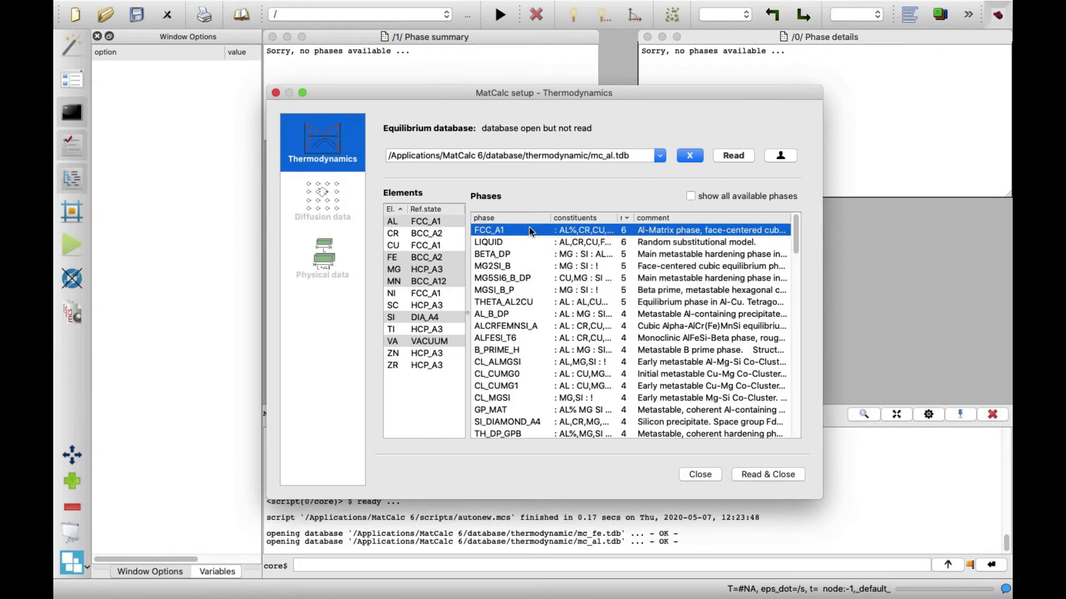
click(528, 242)
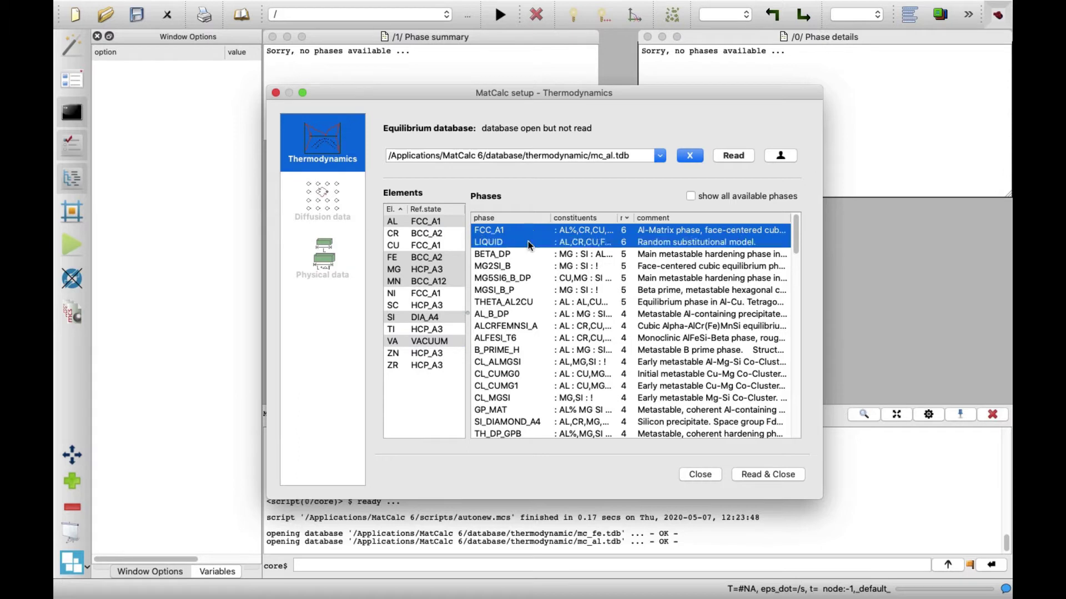
click(528, 269)
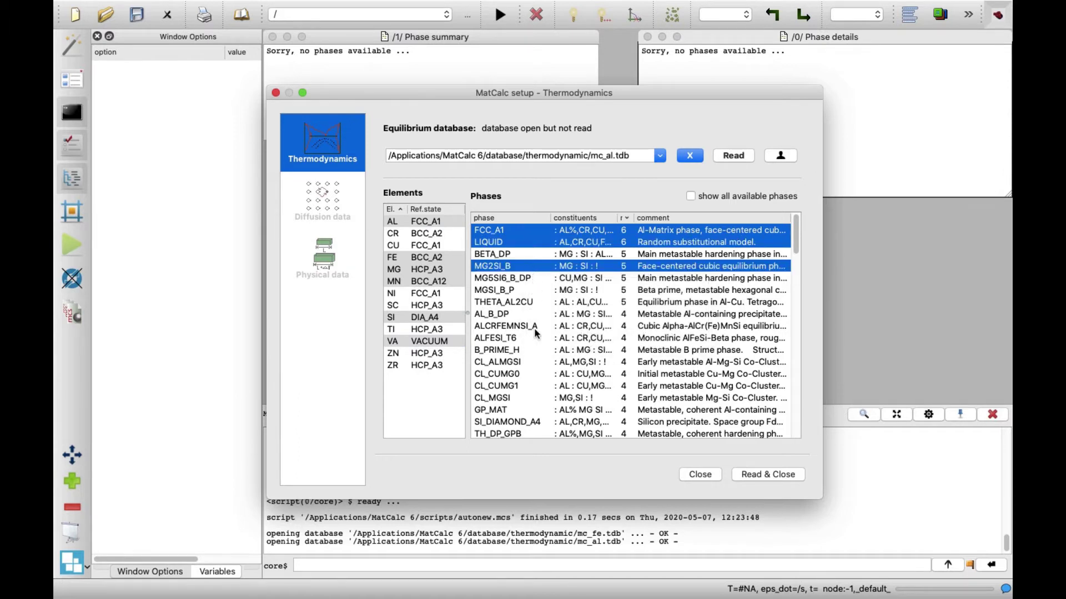
click(543, 422)
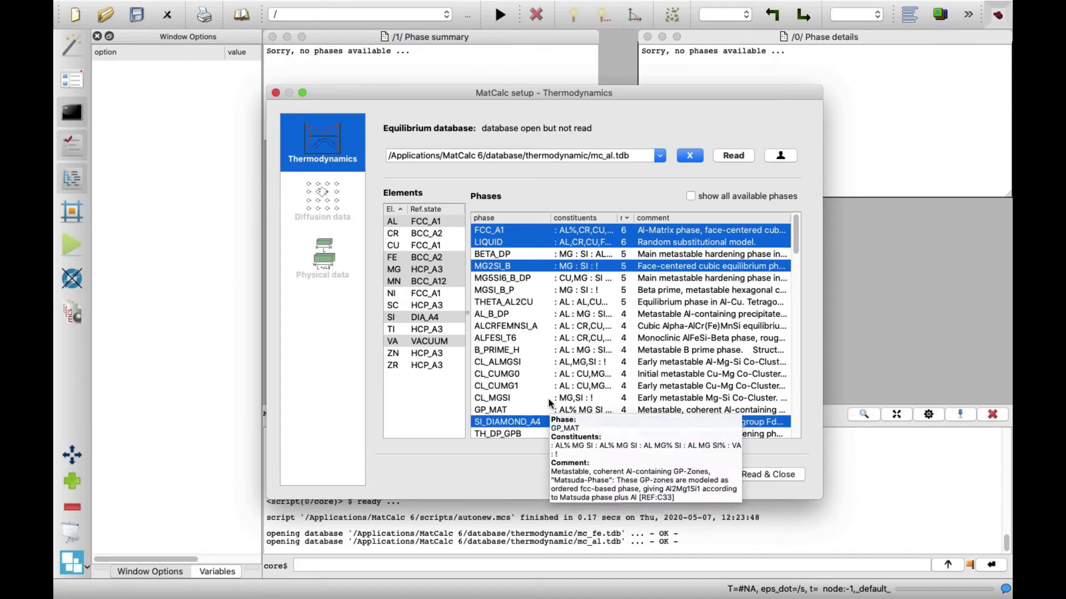
click(548, 328)
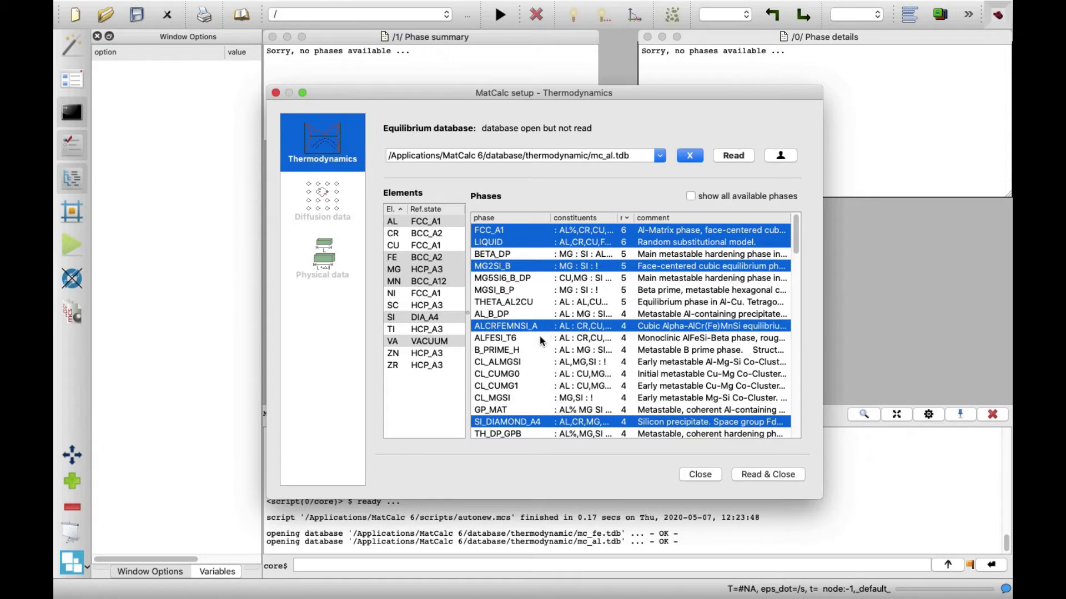
click(539, 337)
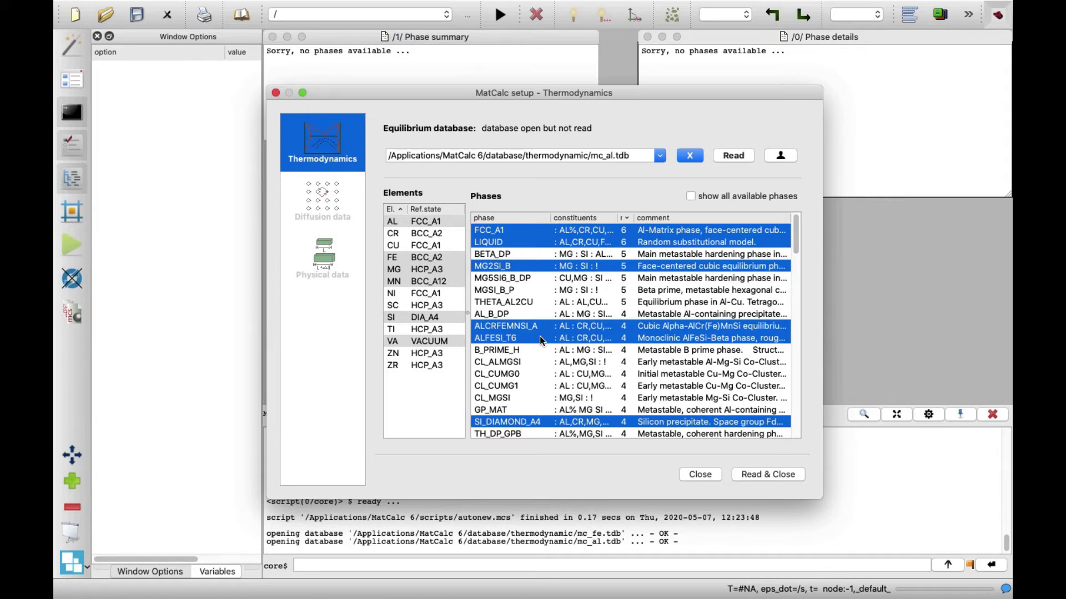
Read the Al database, then enter Fe 0.3, Mg 0.7, Mn 0.5, Si 0.8 wt% as the nominal composition.
click(769, 475)
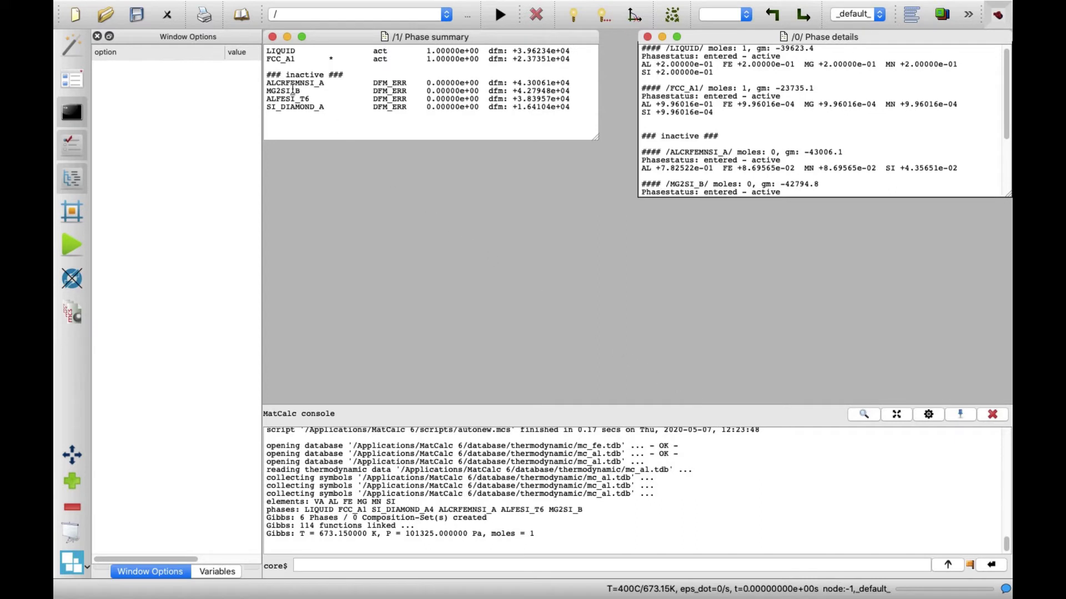
click(191, 7)
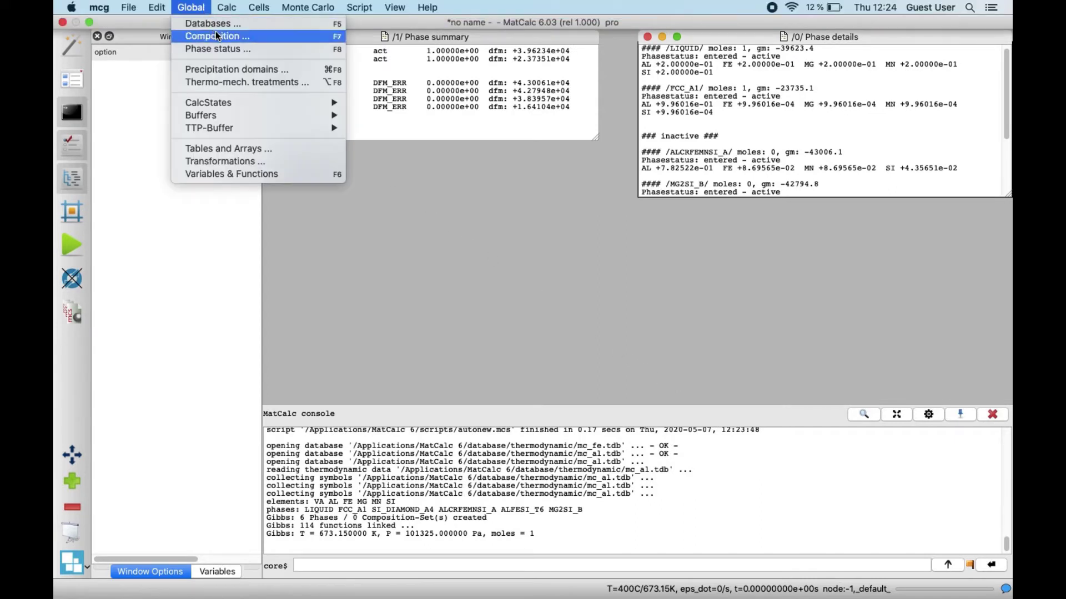
click(259, 37)
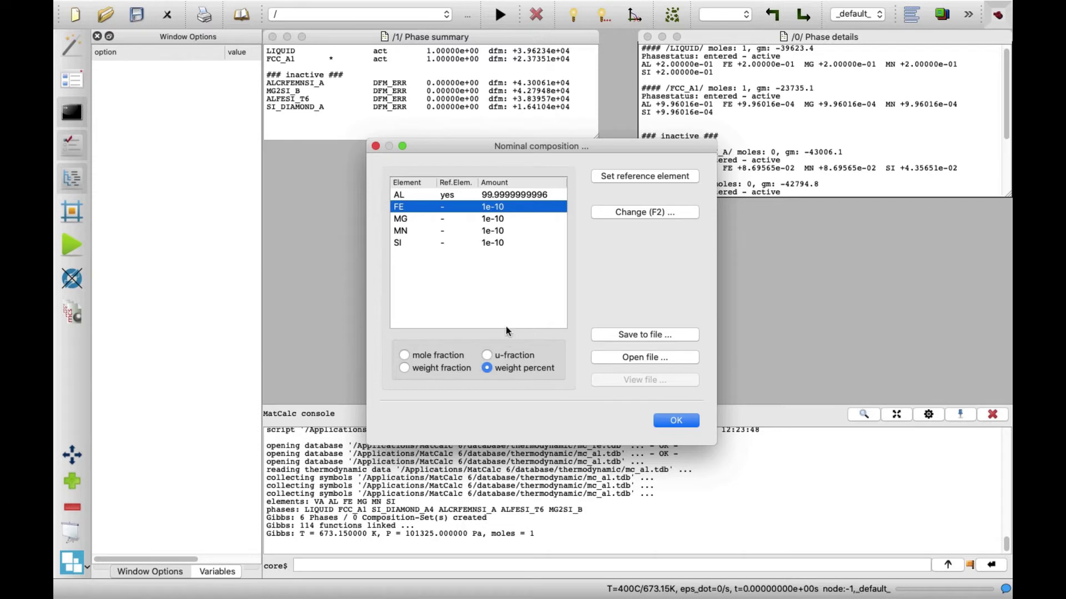
double_click(517, 207)
text(0,3)
key(Return)
text(0,7)
key(Return)
text(0,)
key(Return)
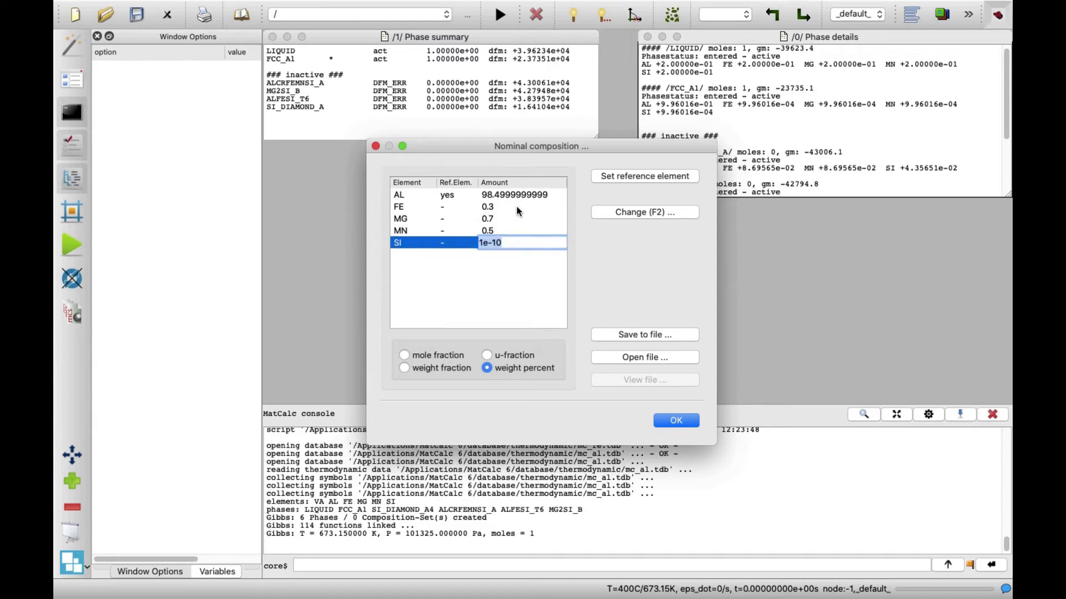
text(0,8)
Confirm the composition and set start values so only LIQUID remains active.
click(656, 417)
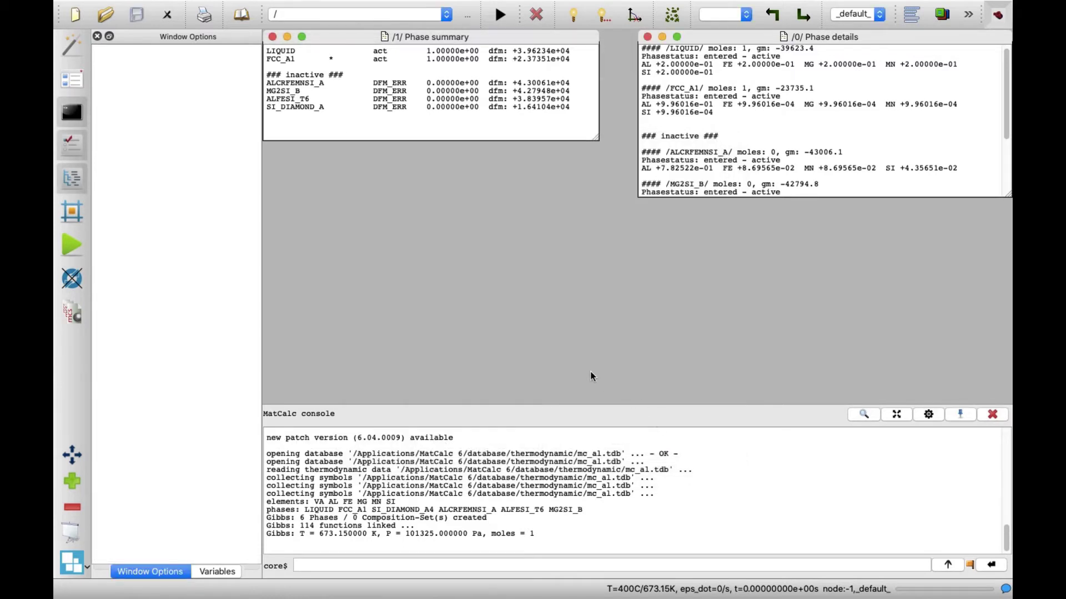
mouse_move(335, 3)
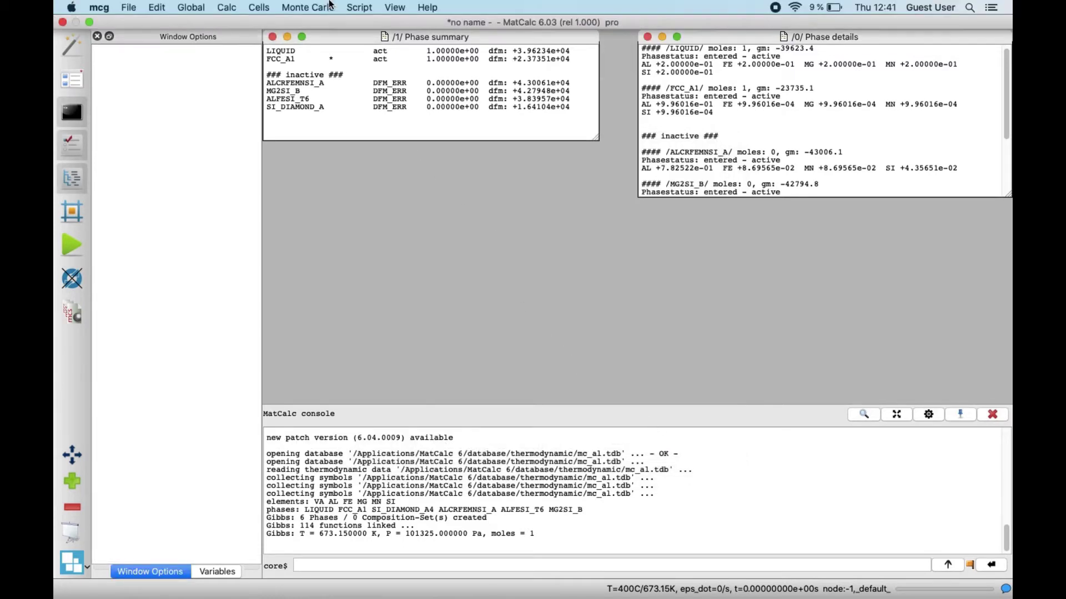
click(233, 7)
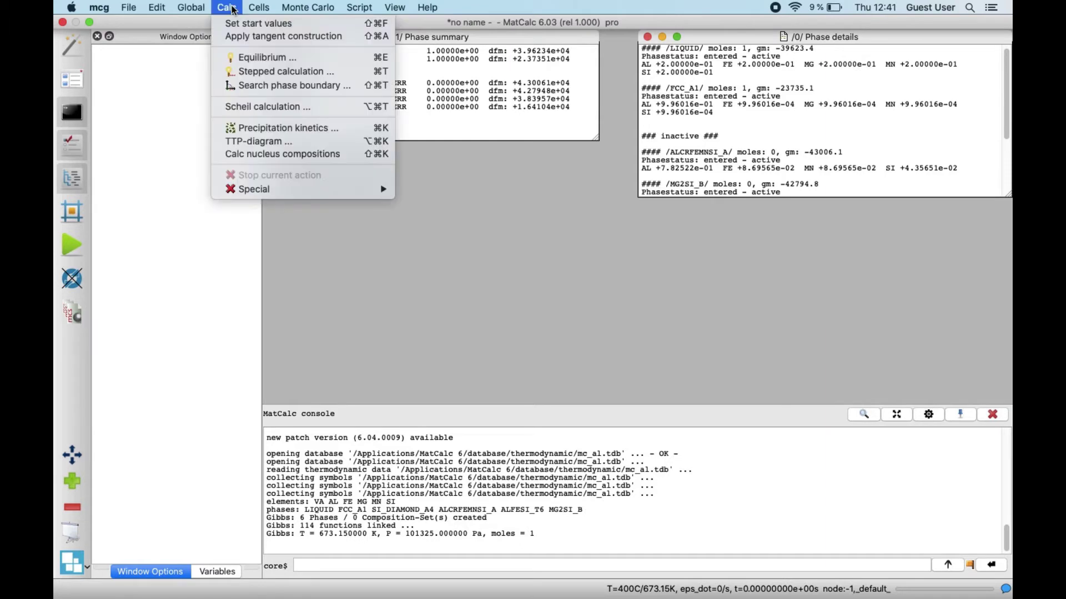
click(295, 22)
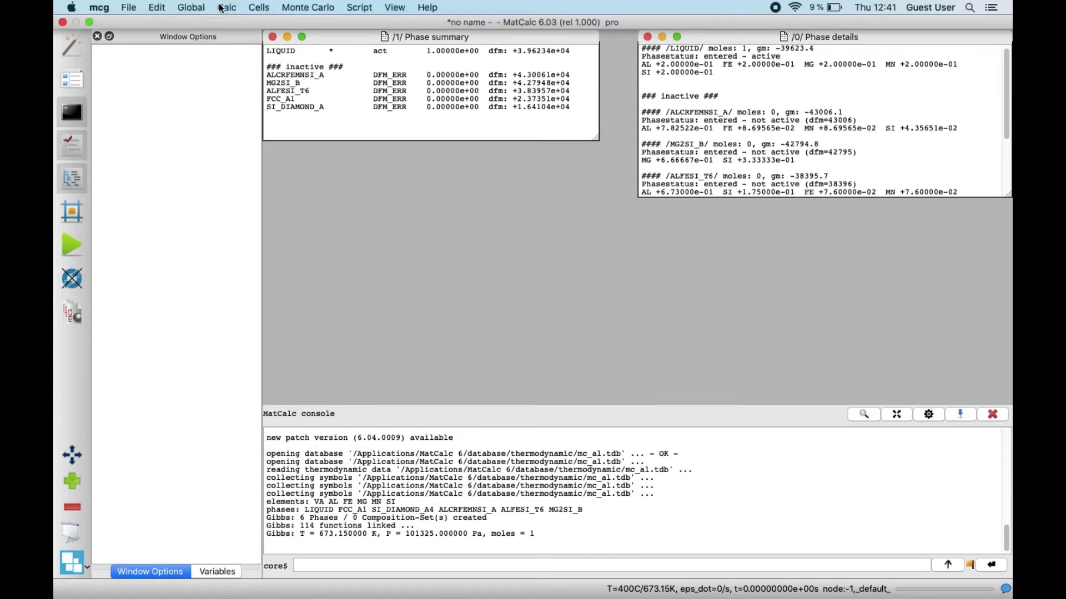
Run a stepped temperature calculation from 700 to 25 °C in linear 25-degree steps.
click(226, 7)
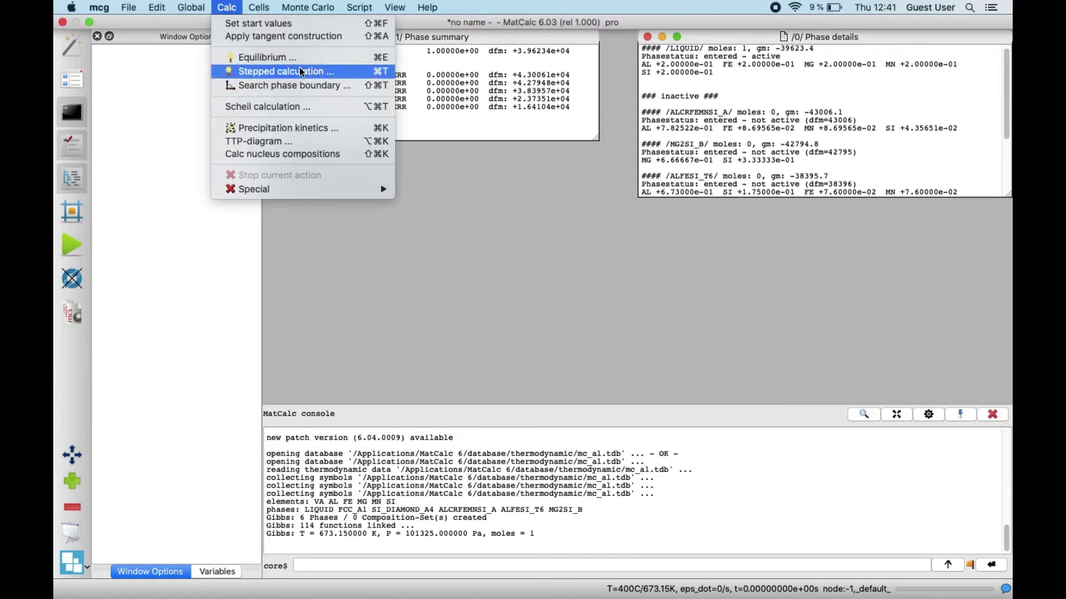
click(321, 72)
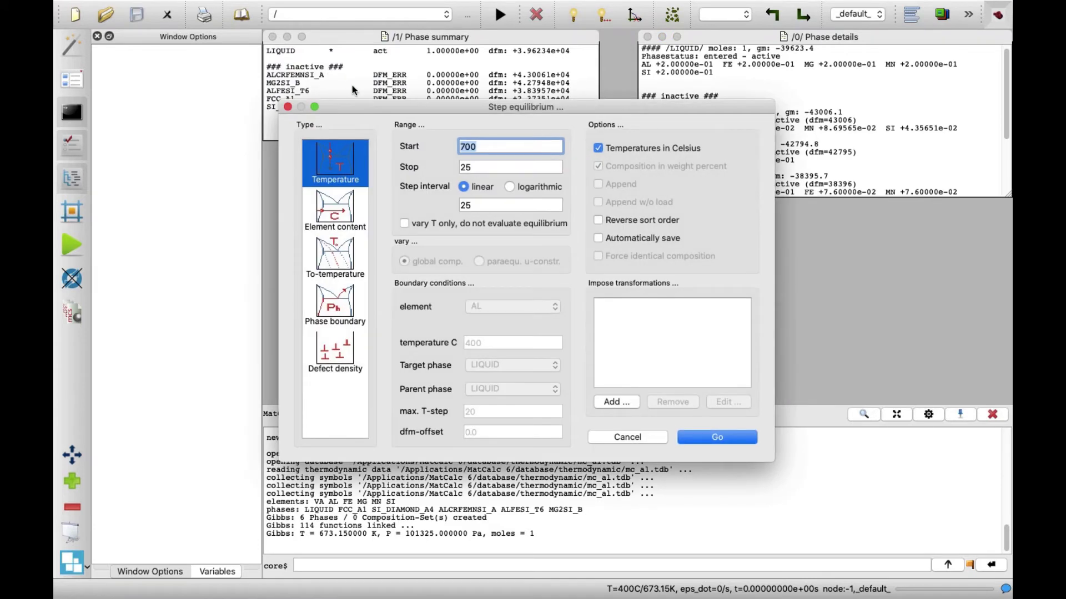
click(484, 165)
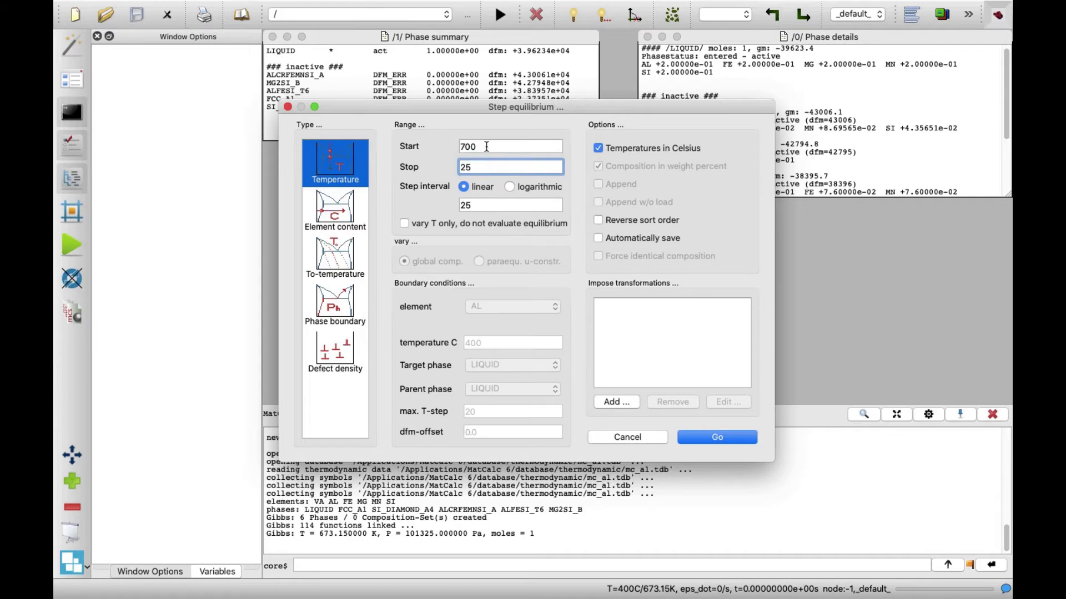
click(486, 146)
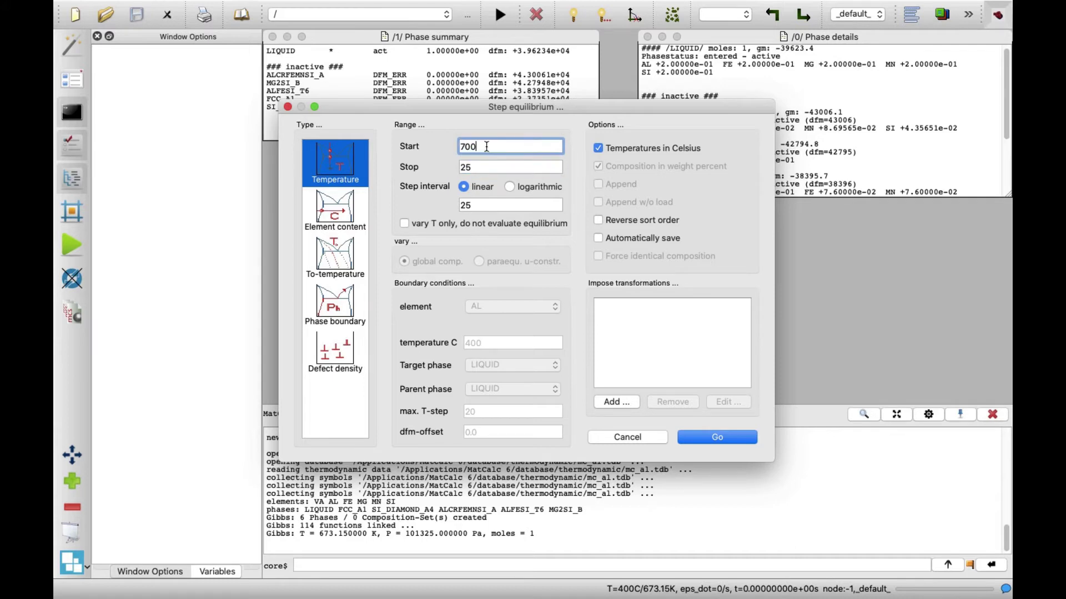
click(490, 206)
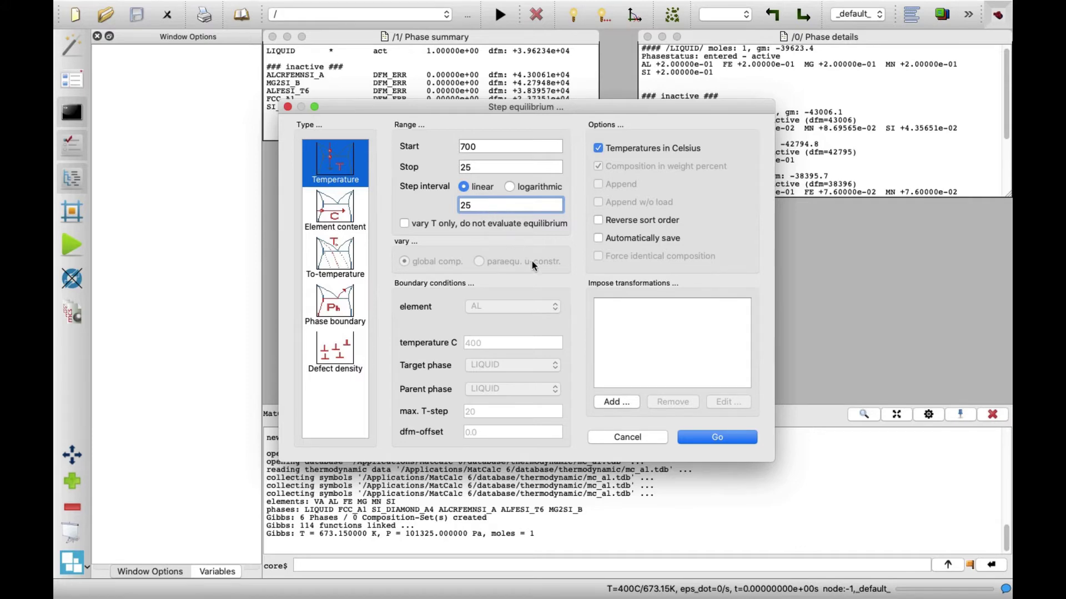
click(694, 437)
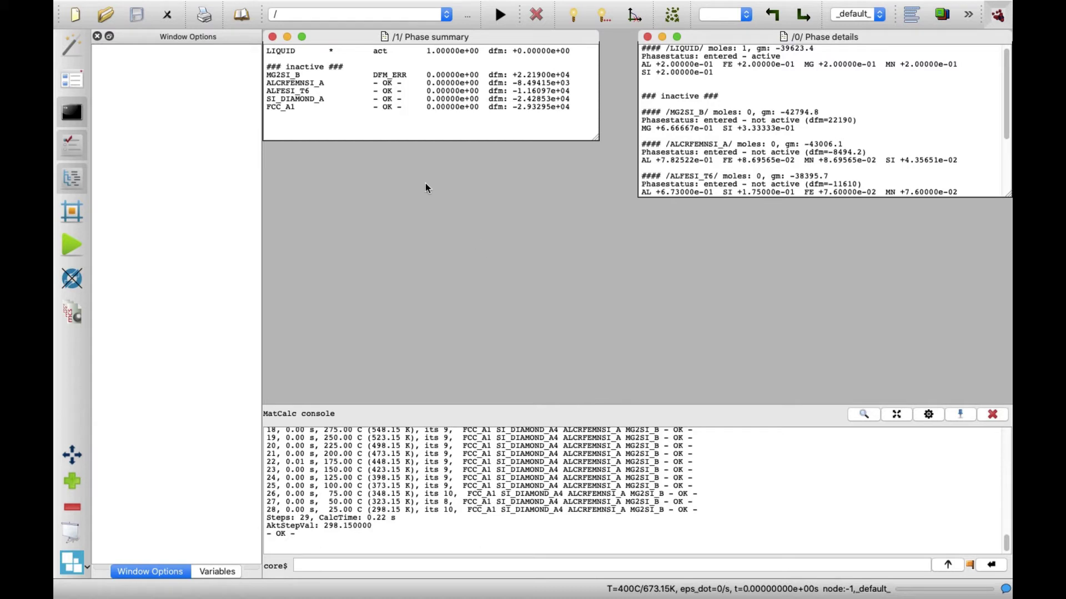
Choose the user-defined template '01_all_phase_fractions over T_celsius_logY' for a new window.
mouse_move(315, 3)
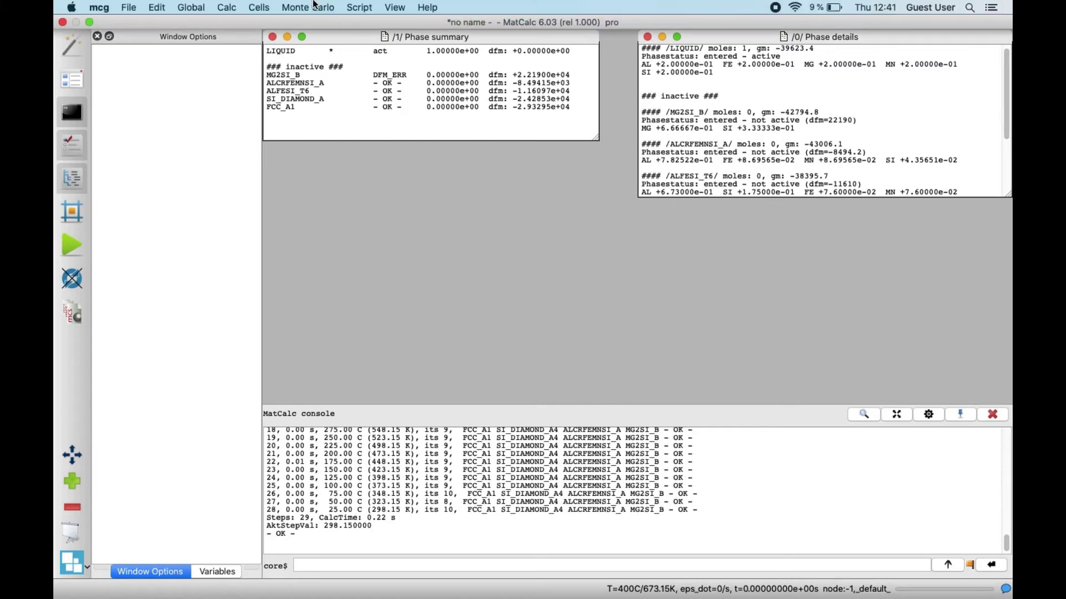
click(387, 8)
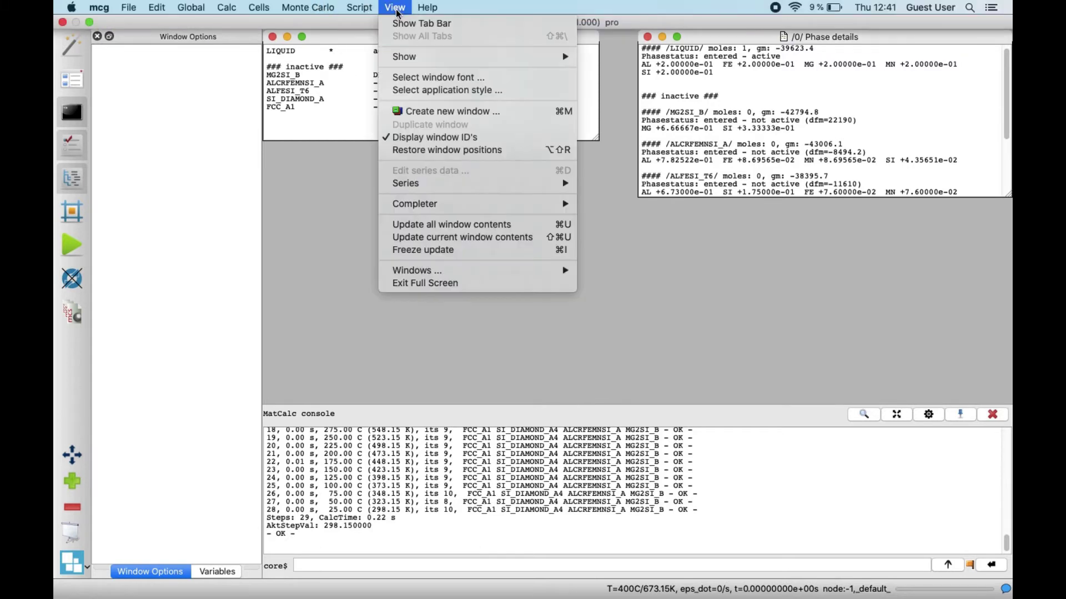
click(489, 111)
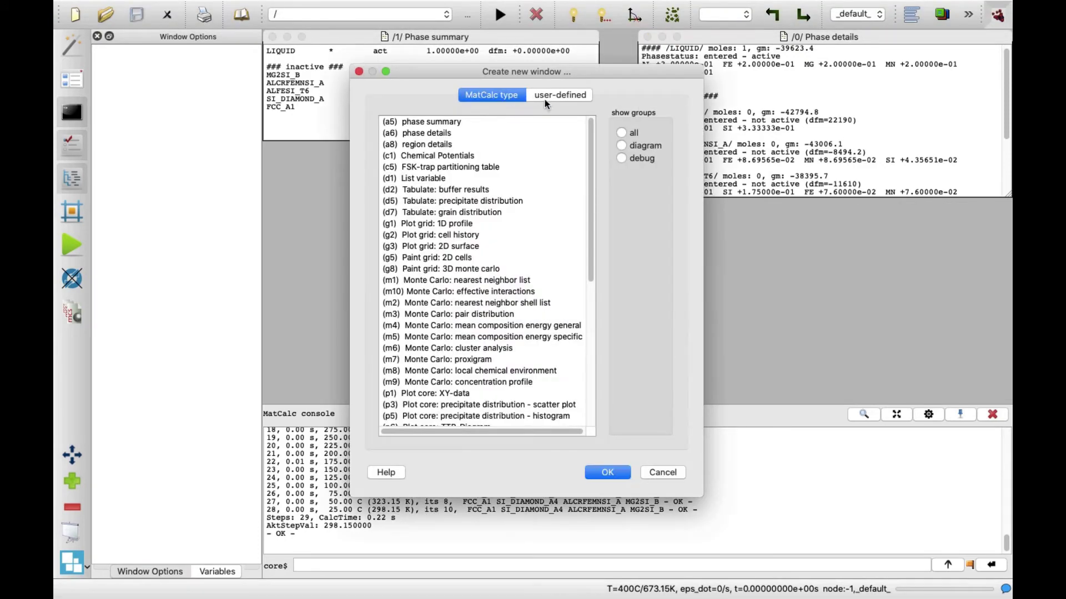
click(575, 98)
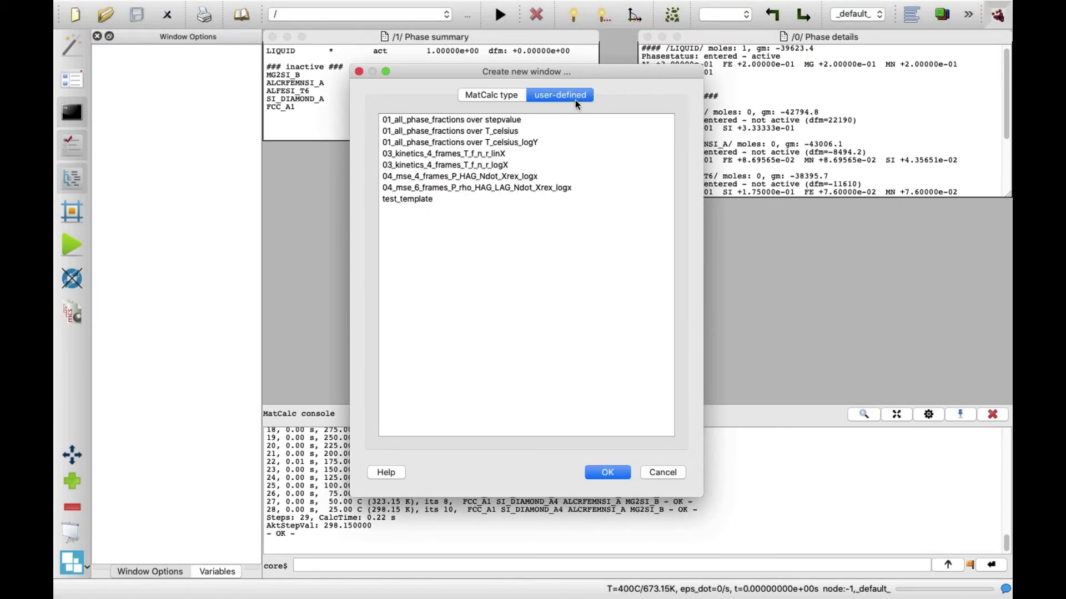
click(548, 145)
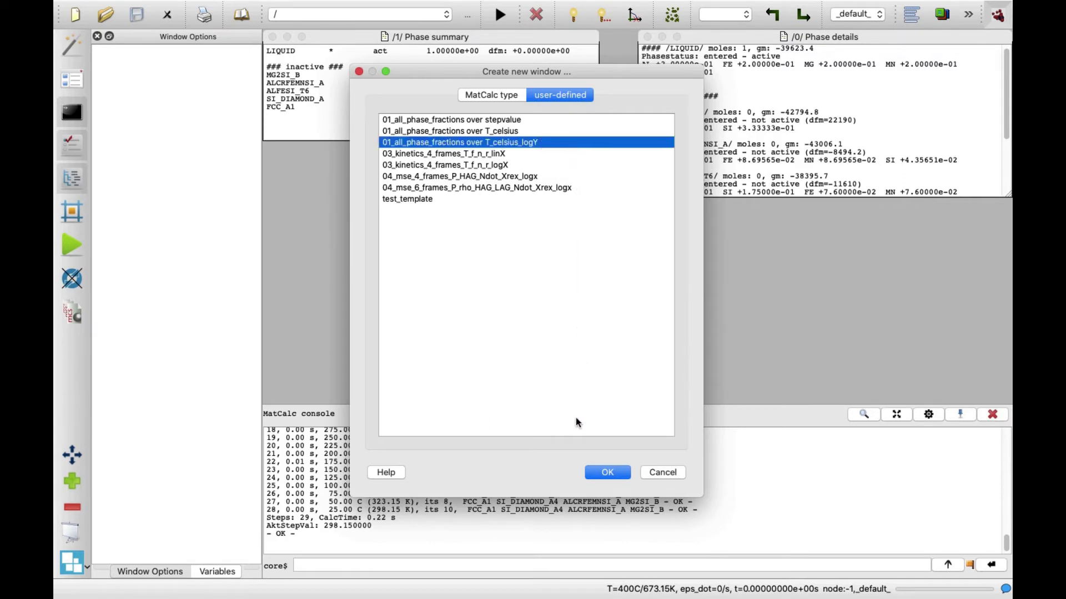
Create the phase-fraction plot and enlarge its window.
click(592, 469)
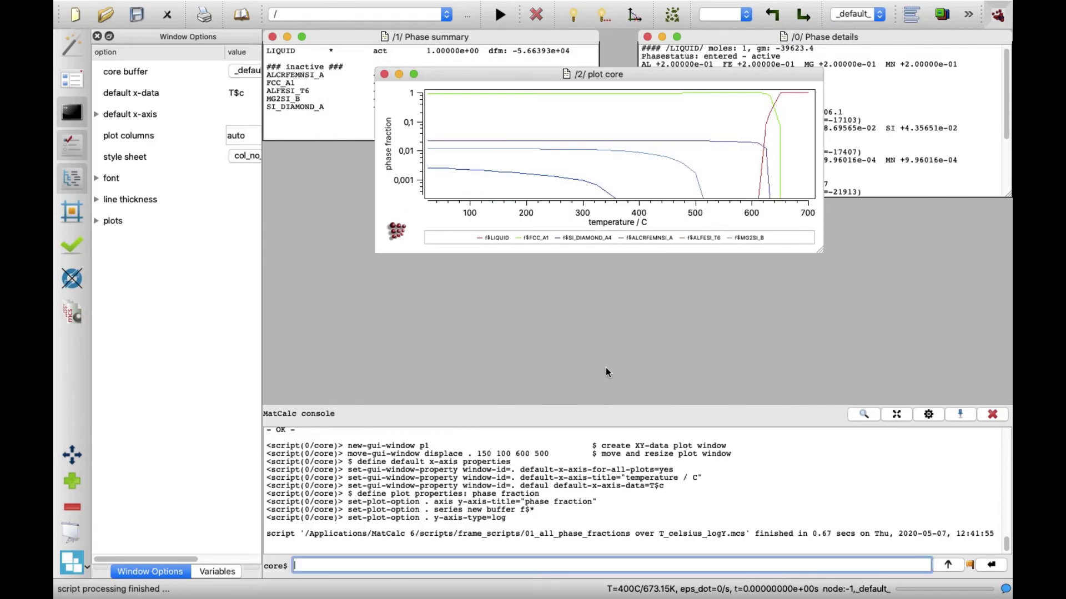
drag(816, 253, 872, 325)
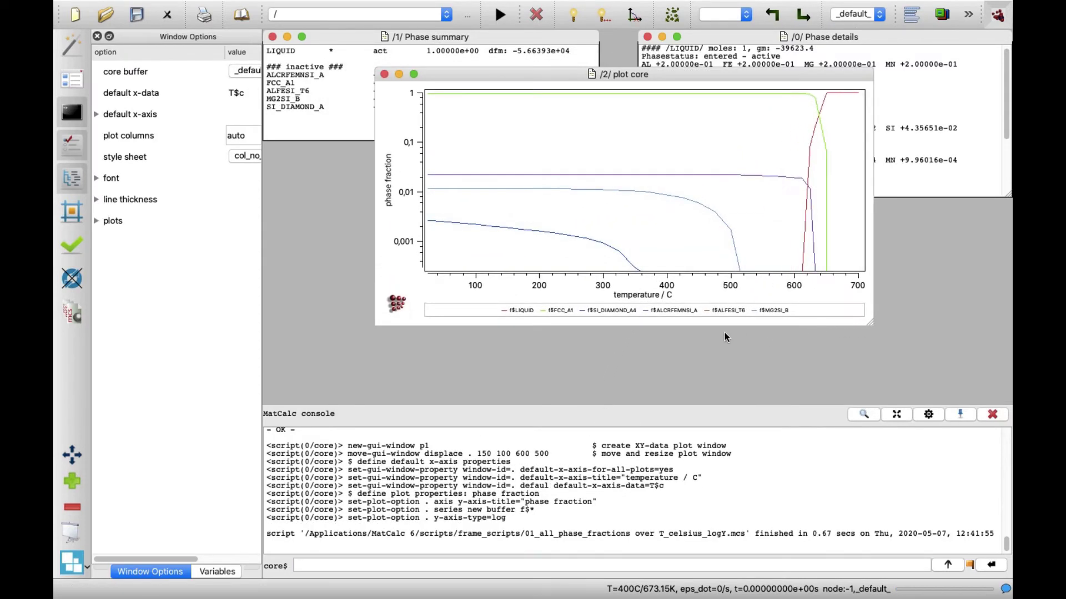
Select each legend curve: LIQUID, FCC_A1, SI_DIAMOND_A4, ALCRFEMNSI_A, MG2SI_B, ALFESI_T6.
click(518, 309)
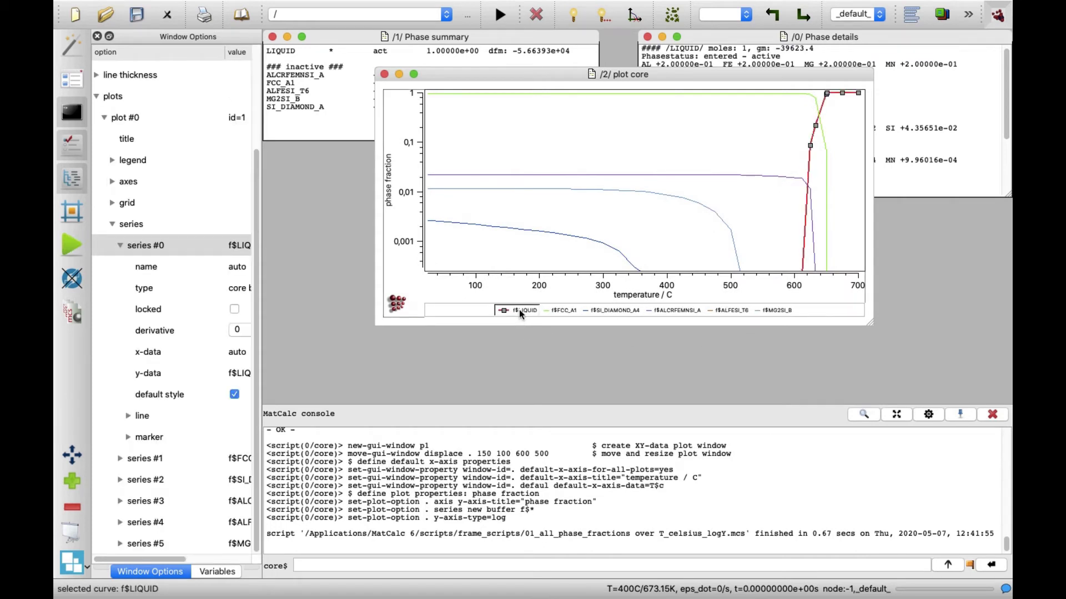
click(560, 311)
click(620, 310)
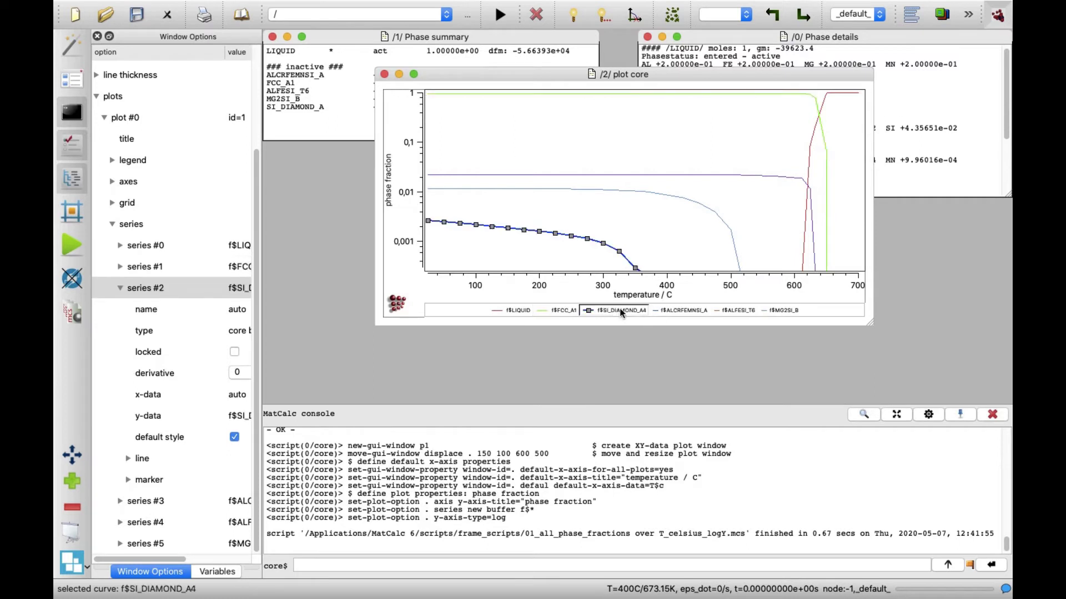
click(688, 309)
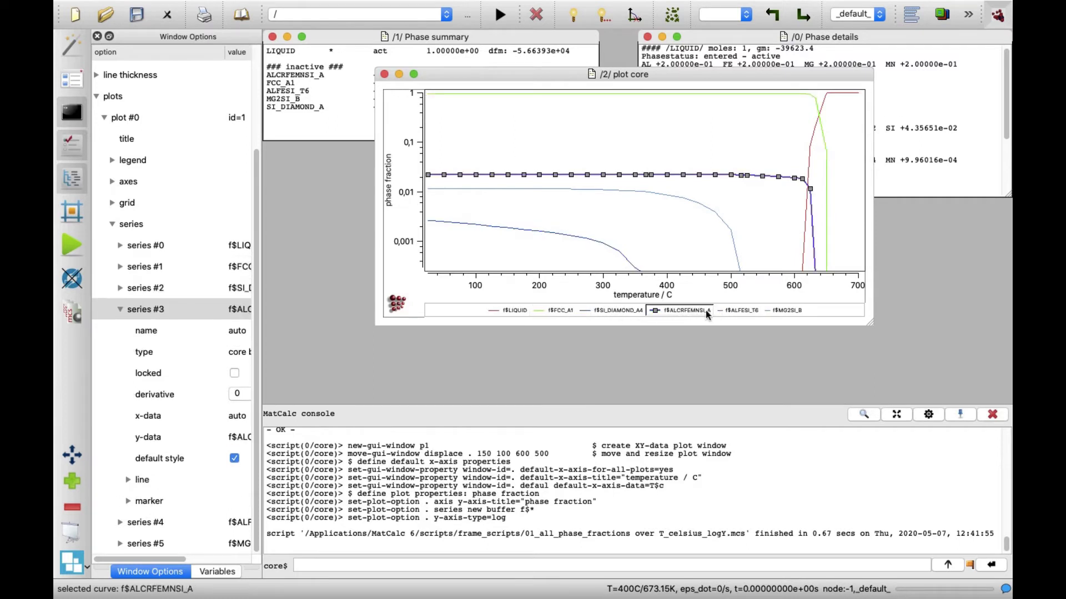
click(789, 312)
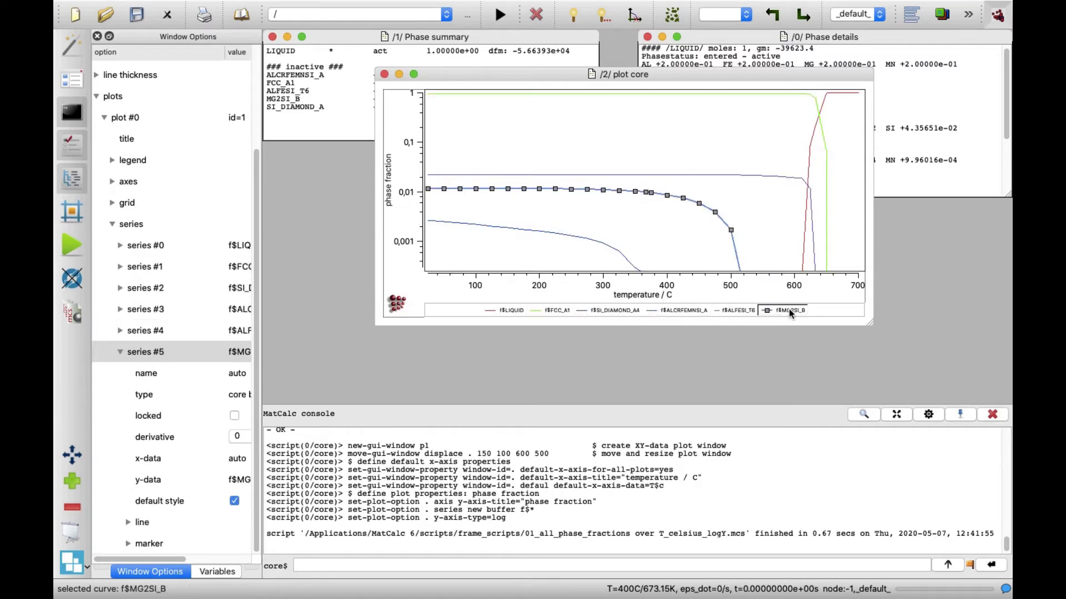
click(740, 311)
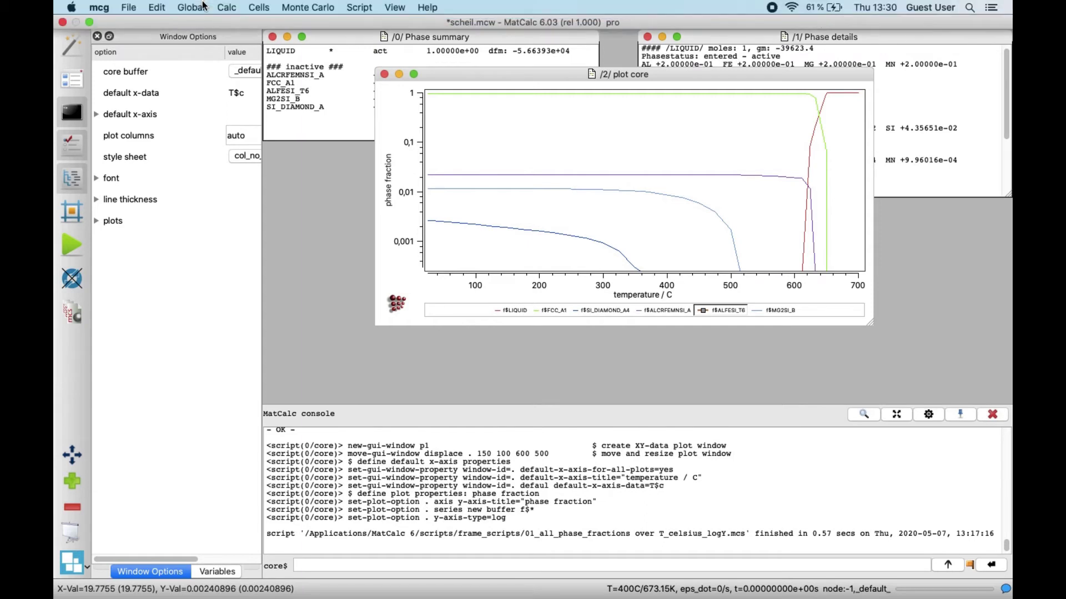
Set the Scheil calculation to run 700 to 500 °C, keeping dT 1 and minimum liquid fraction 0.01.
click(226, 7)
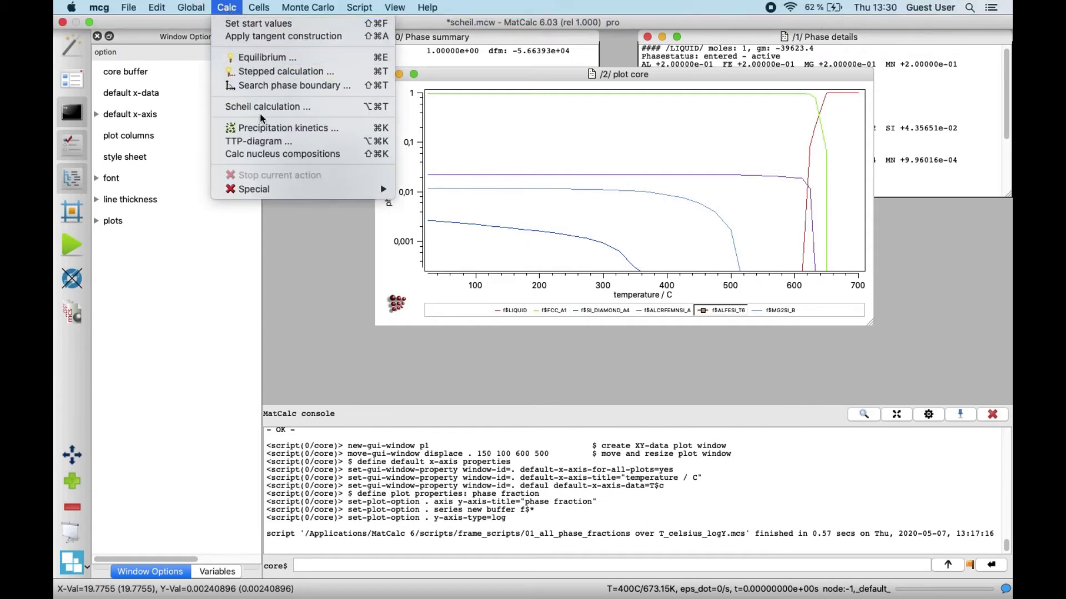
click(276, 106)
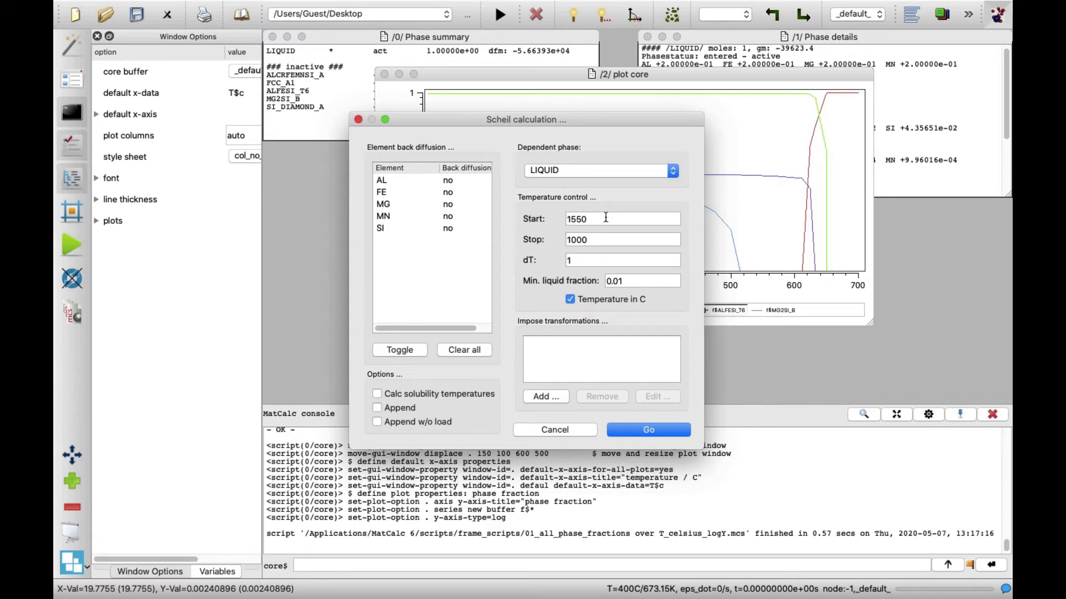
click(600, 240)
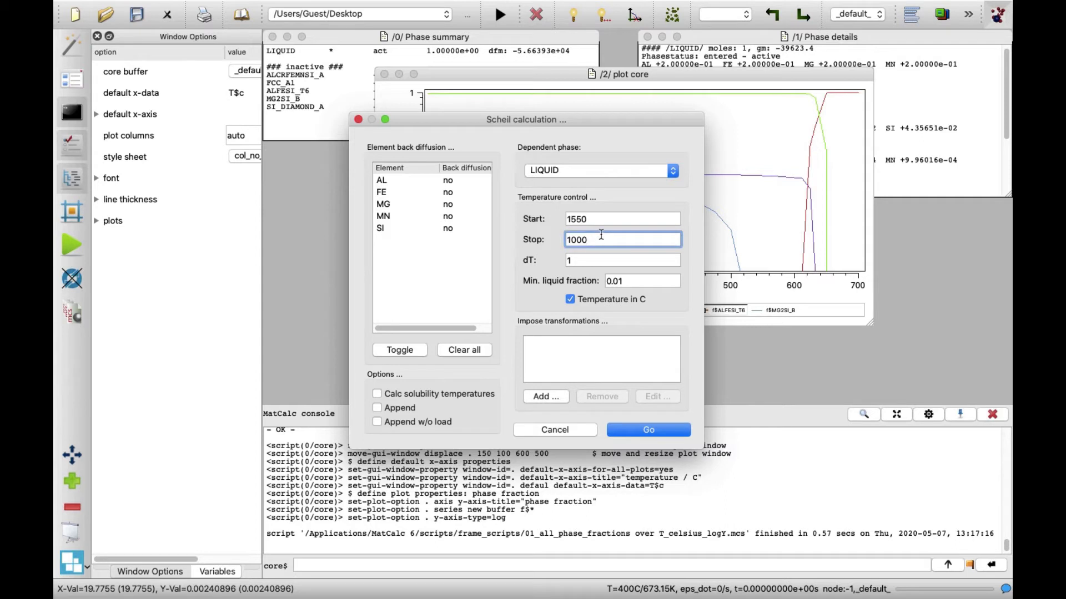
click(602, 220)
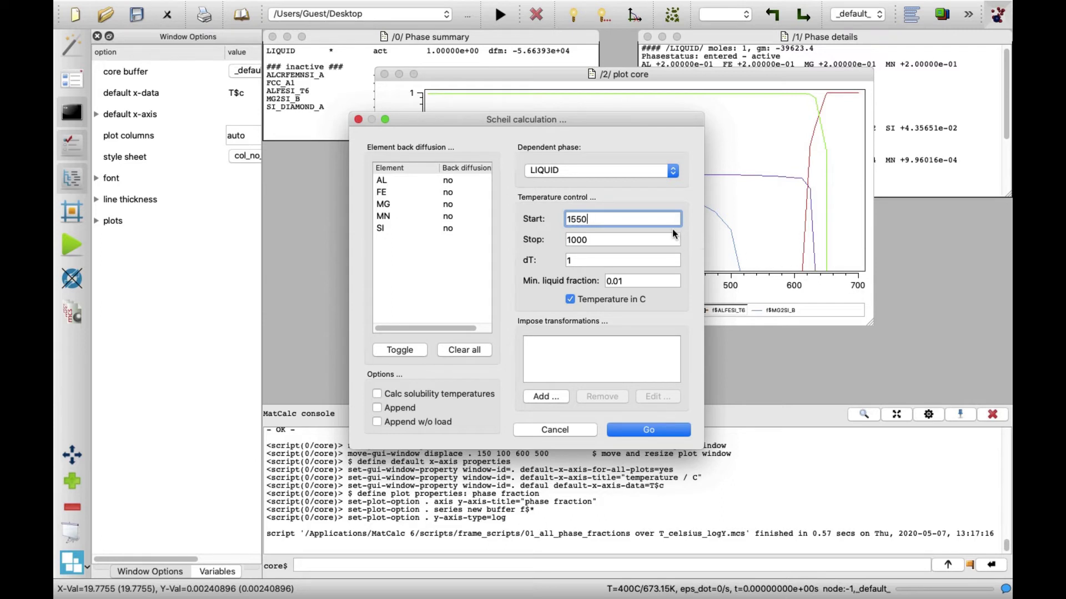
drag(601, 219, 559, 222)
text(700)
drag(589, 240, 566, 241)
text(500)
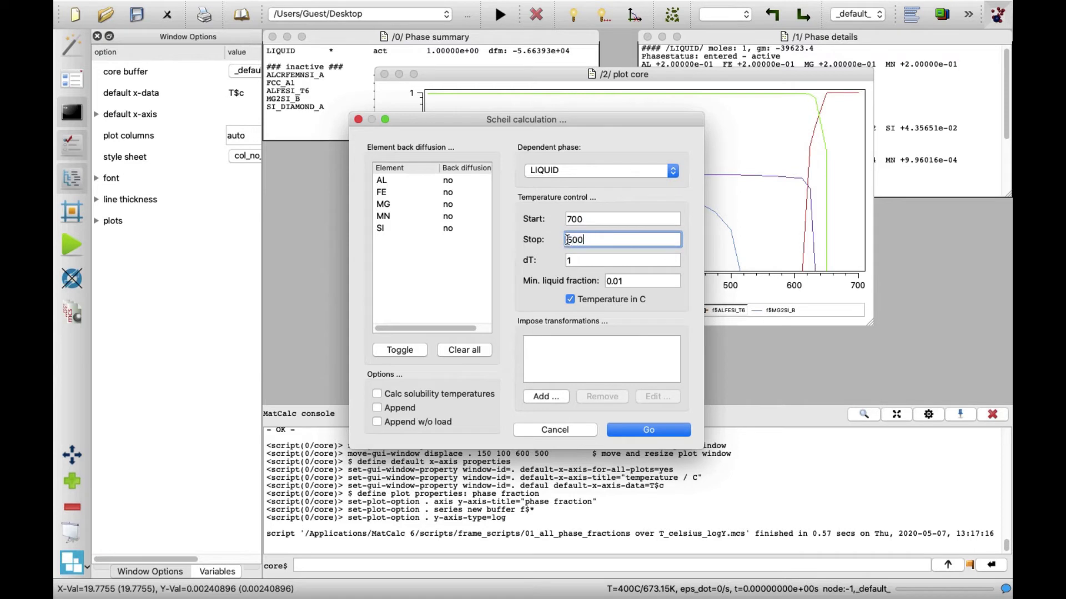
click(582, 256)
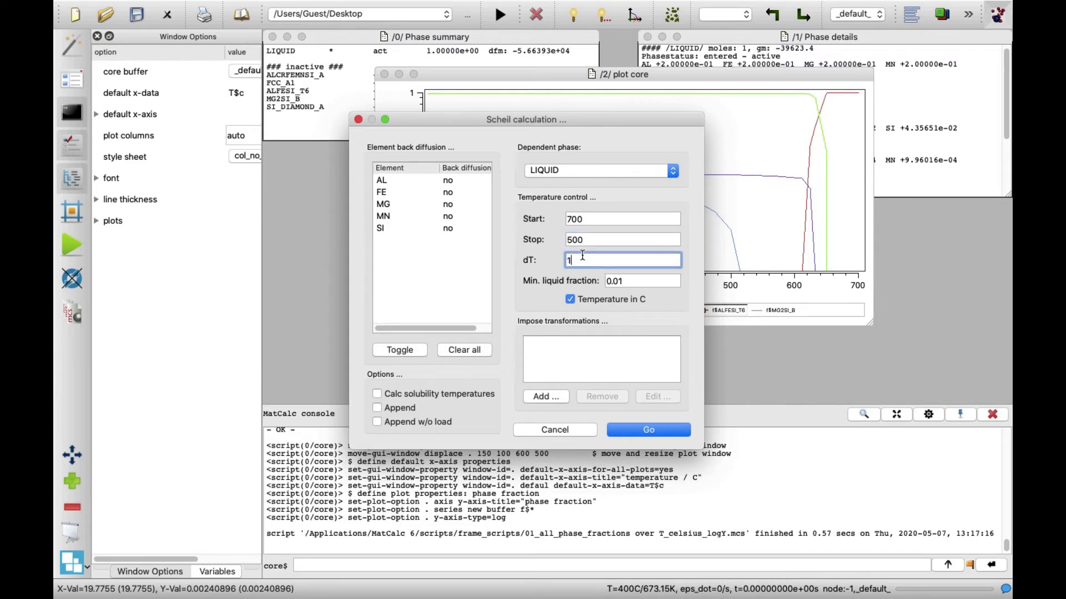
click(631, 281)
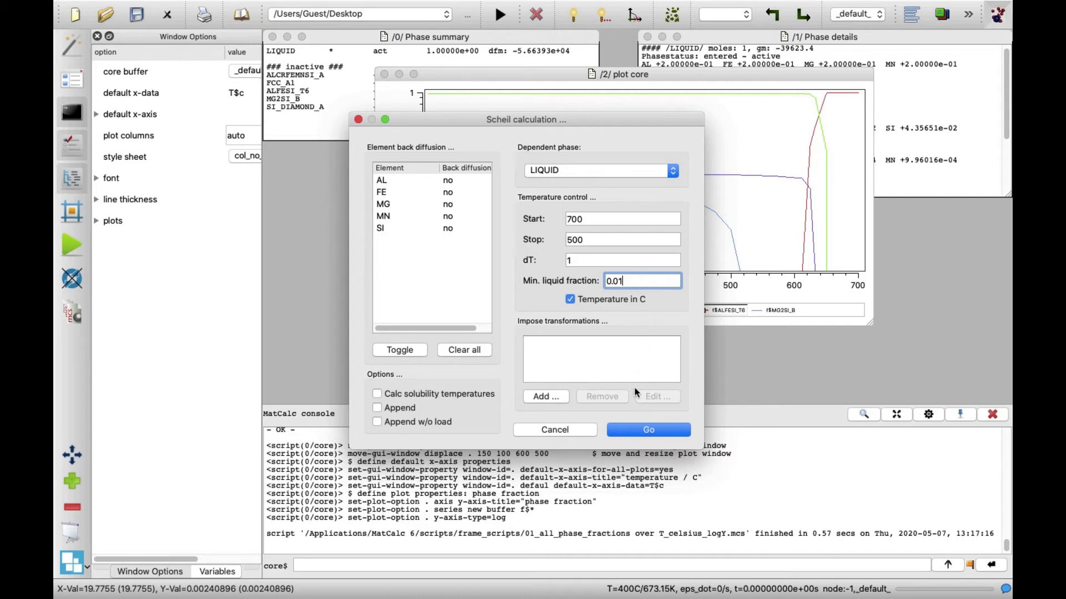
Run the Scheil simulation, accept creating 5 solid phases, and expand the console log.
click(632, 428)
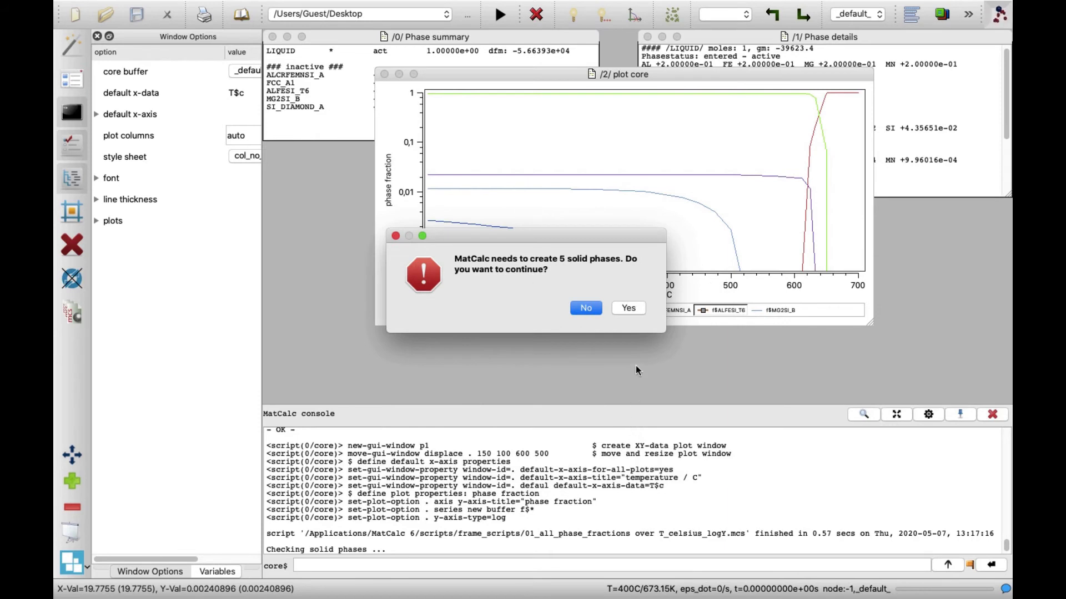
click(639, 311)
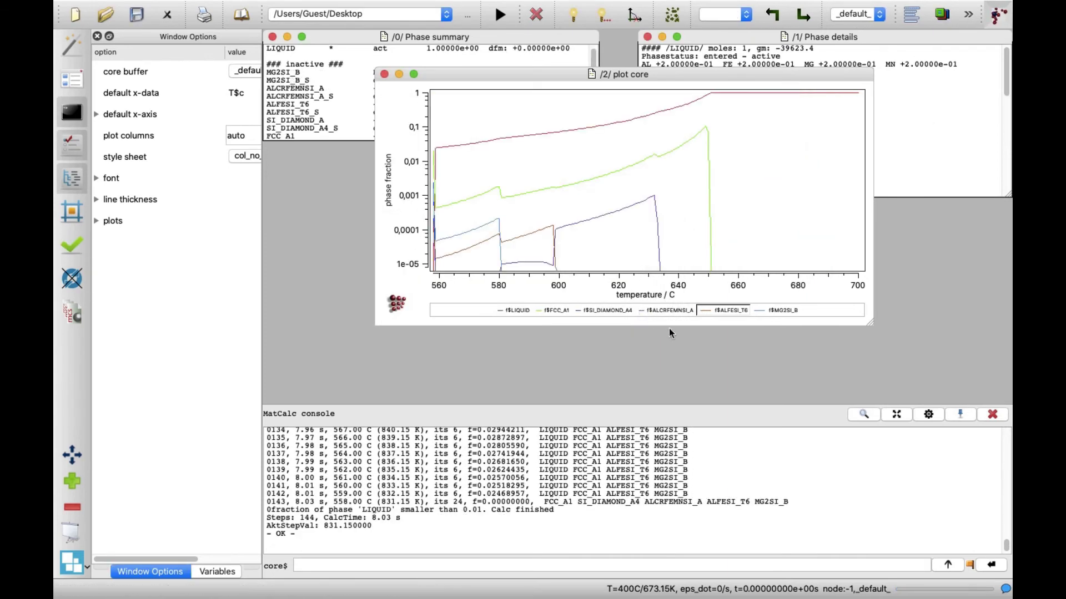
click(887, 414)
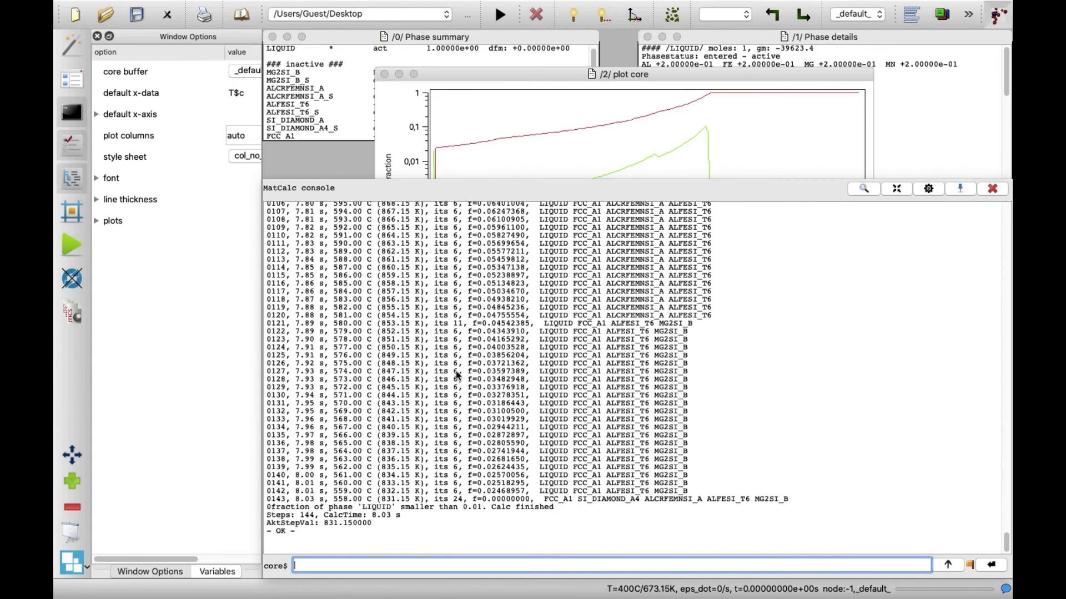
Select log line 0133 (568 °C) and the final 558.00 °C step line, then collapse the console.
double_click(337, 421)
drag(353, 421, 688, 421)
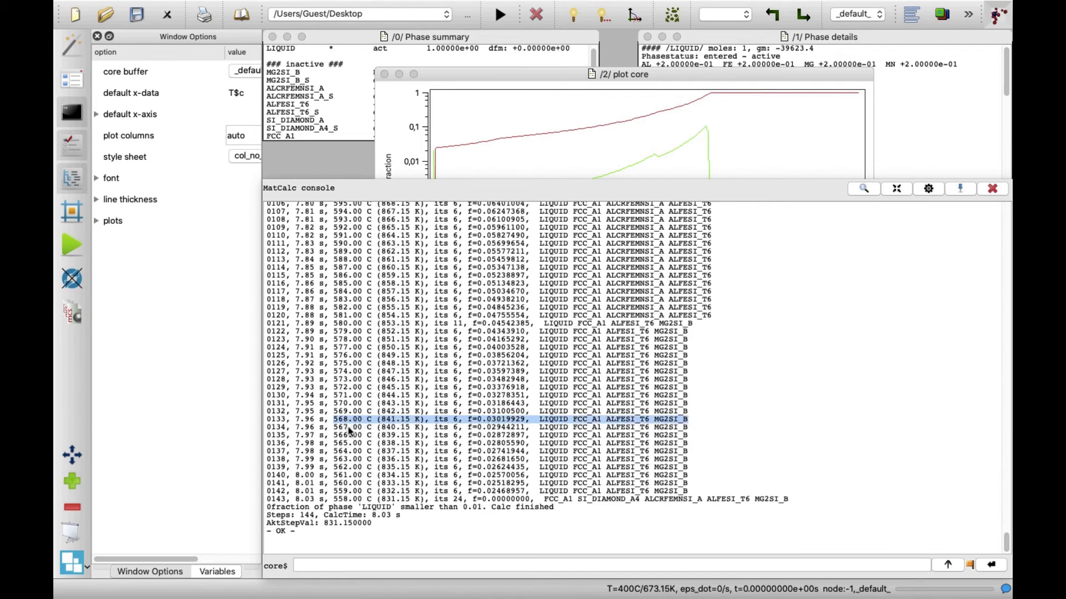
drag(335, 501, 792, 502)
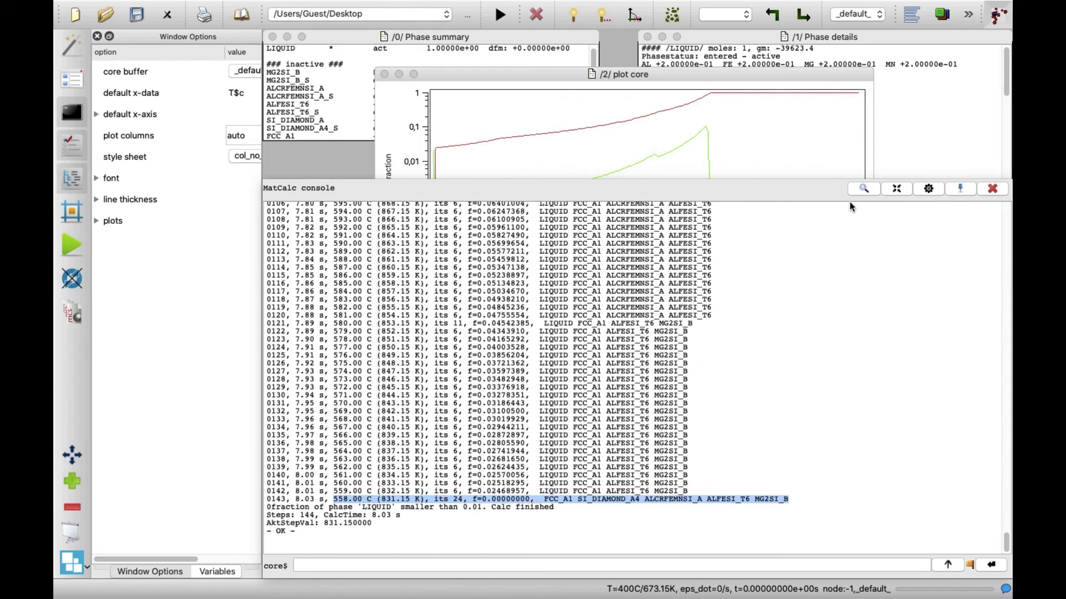
click(892, 190)
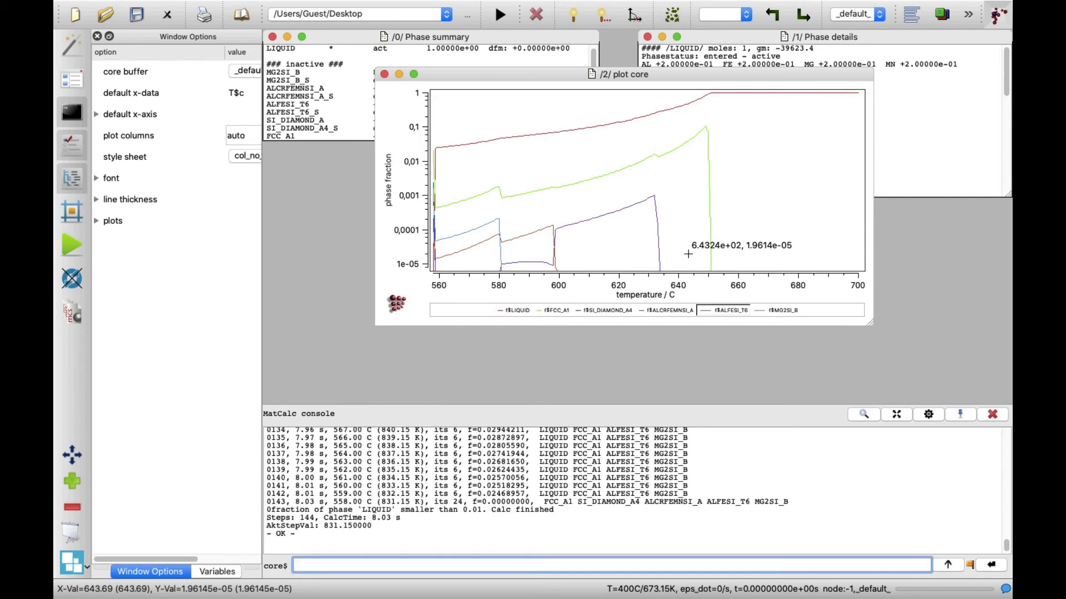
Select the f$ALFESI_T6 curve in the phase-fraction plot to show its series #4 settings.
click(736, 311)
click(736, 311)
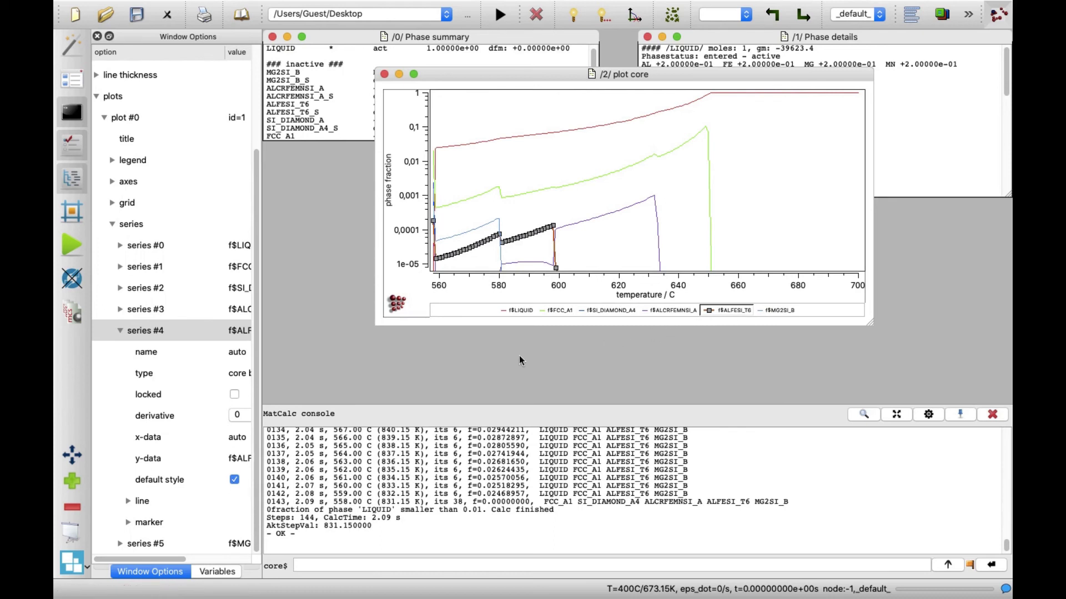
Expand the phase fractions > F$* branch in the Variables tree.
click(217, 572)
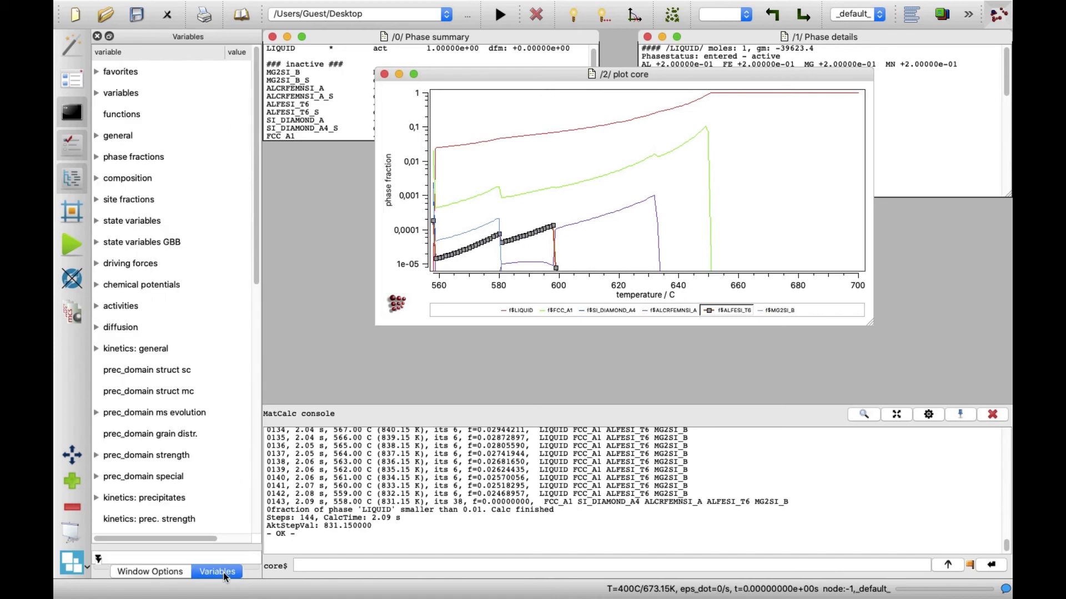
click(97, 160)
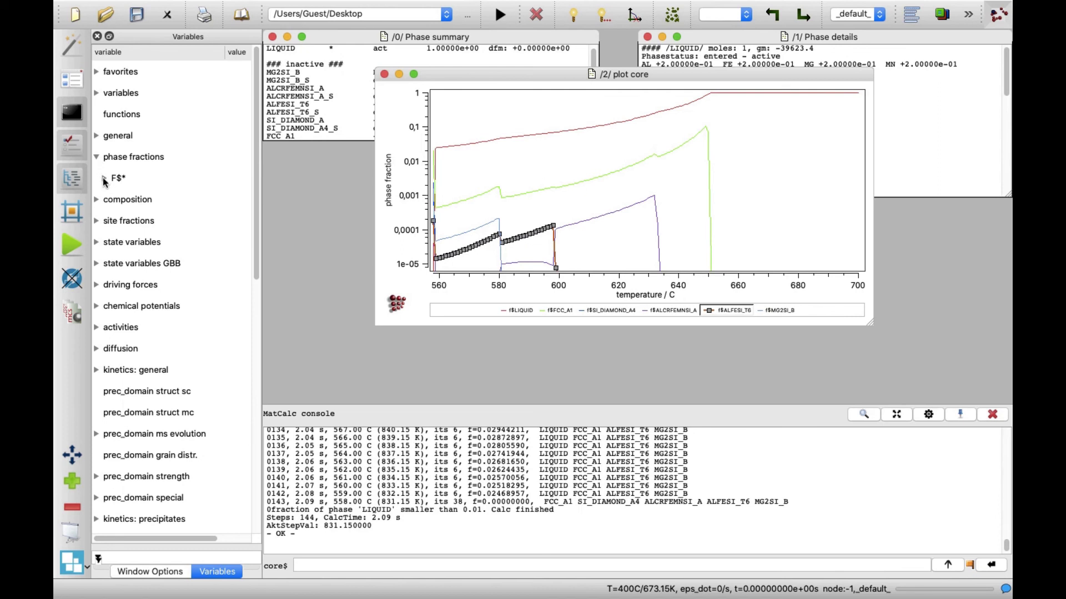
click(104, 179)
click(104, 179)
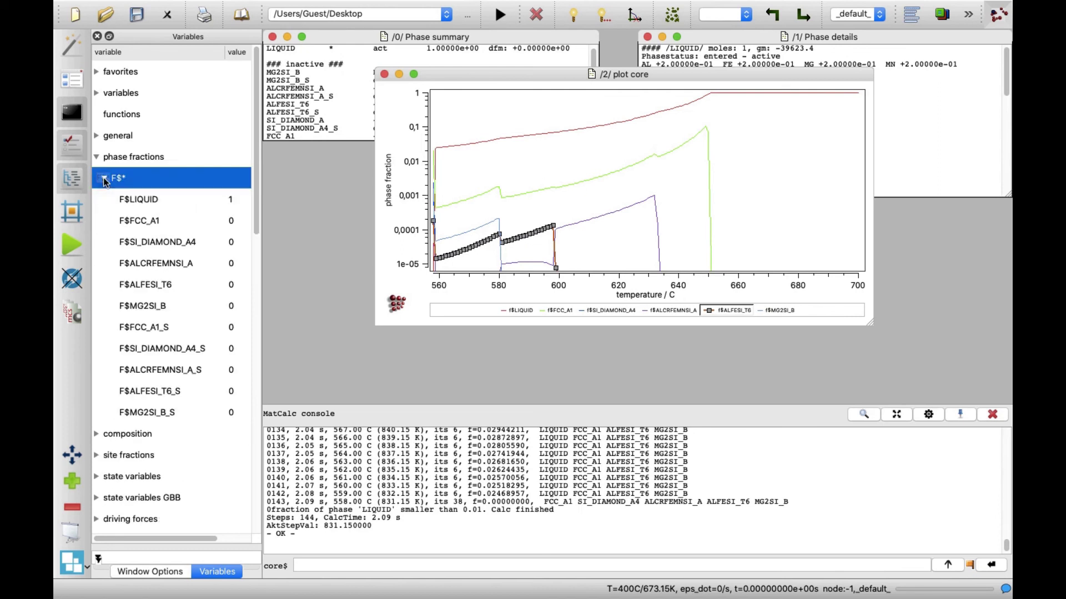
Multi-select F$FCC_A1_S, F$SI_DIAMOND_A4_S, F$ALCRFEMNSI_A_S, F$ALFESI_T6_S and F$MG2SI_B_S.
click(187, 332)
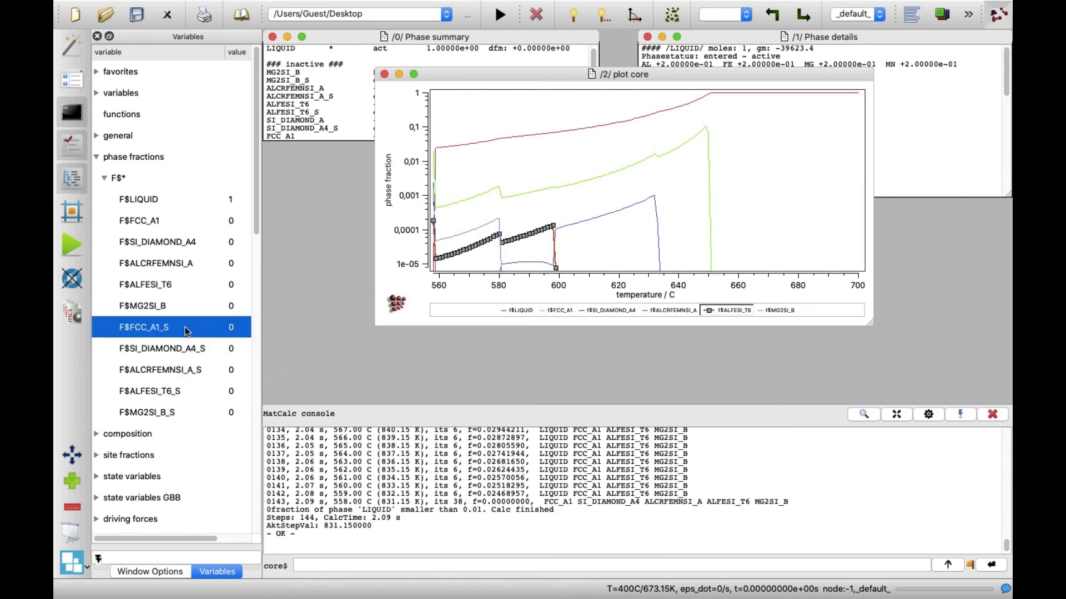
shift+click(191, 348)
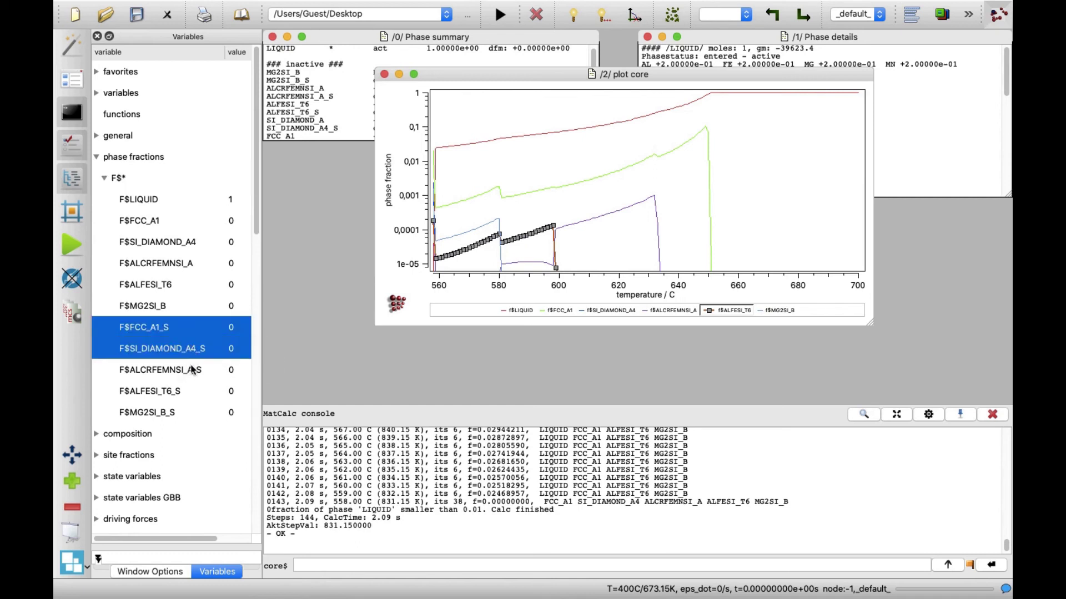
shift+click(191, 369)
shift+click(188, 393)
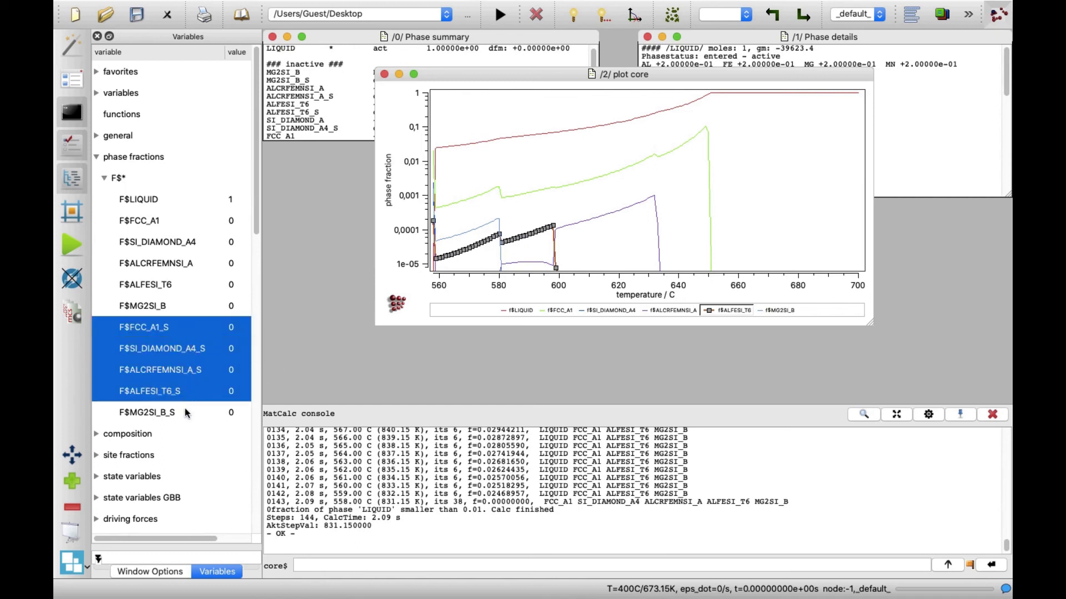
shift+click(186, 412)
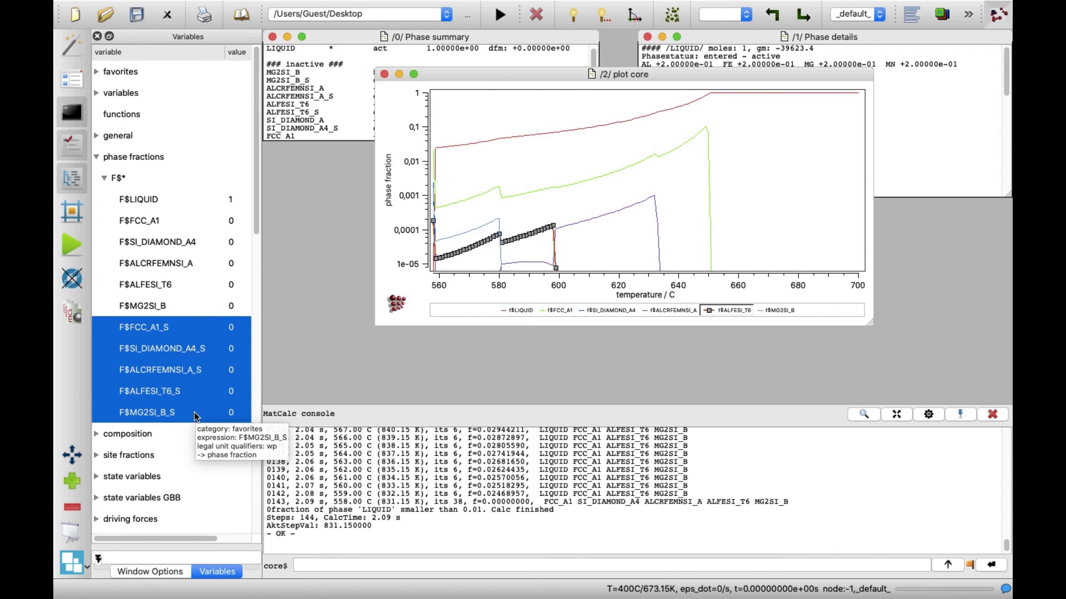
Drop the five _S cumulative fractions onto the plot and highlight the F$ALFESI_T6_S and F$MG2SI_B_S curves.
drag(194, 412, 634, 174)
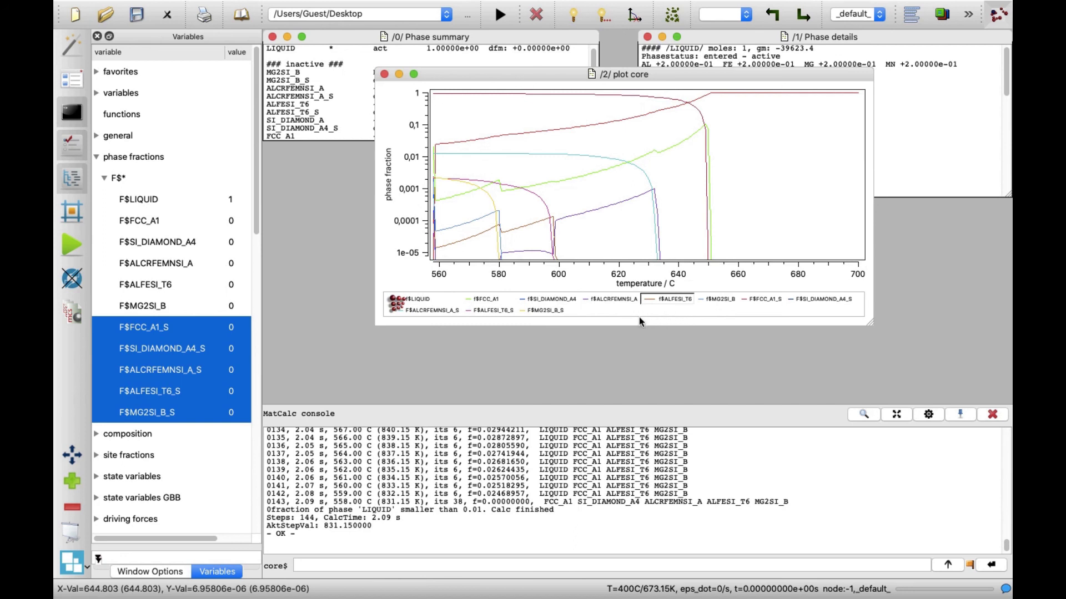
click(496, 311)
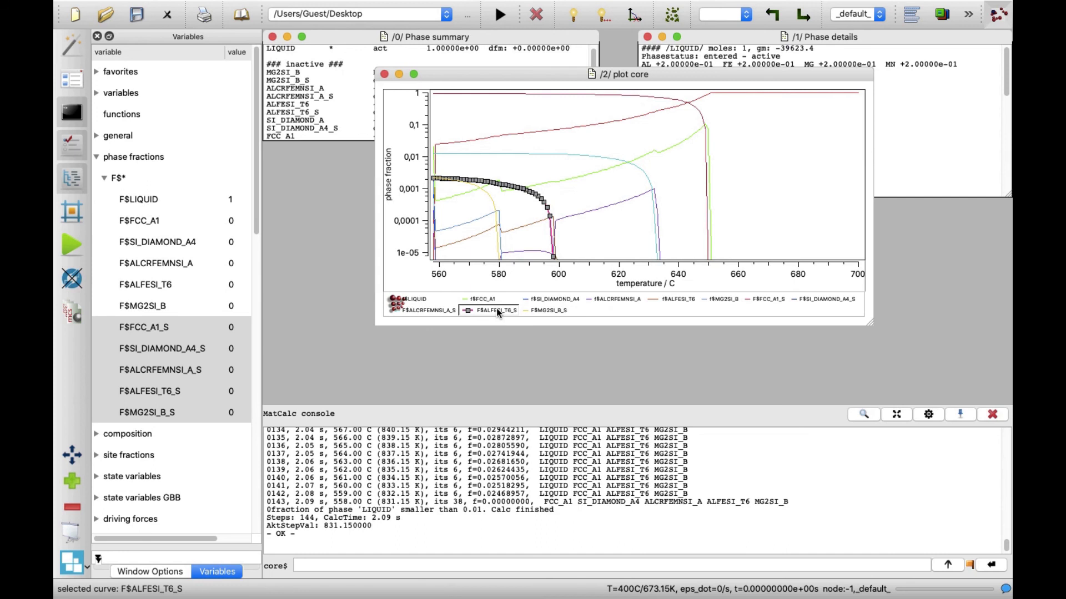
click(548, 312)
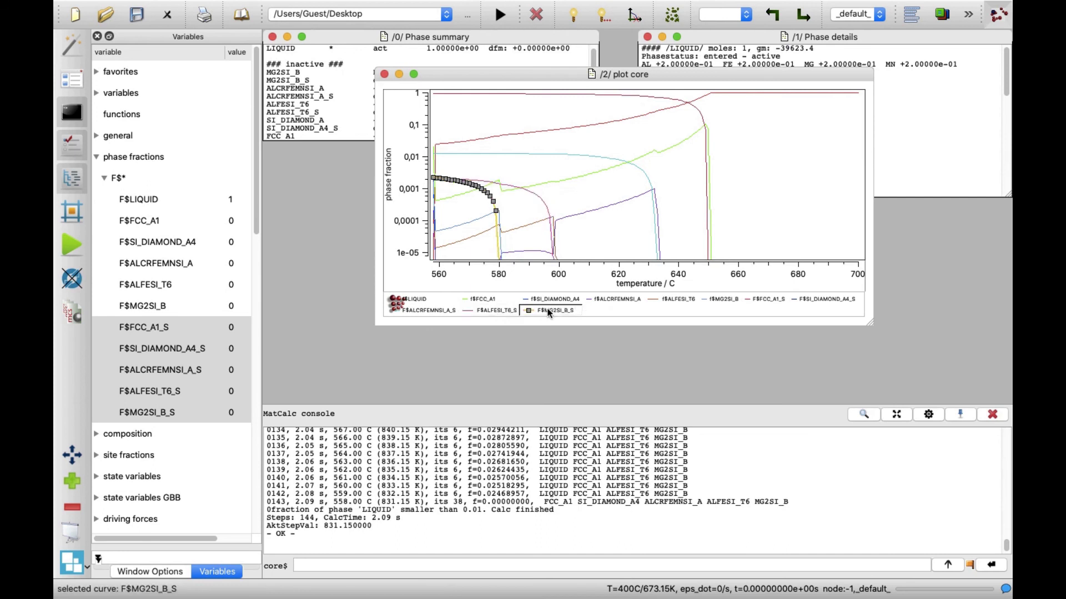